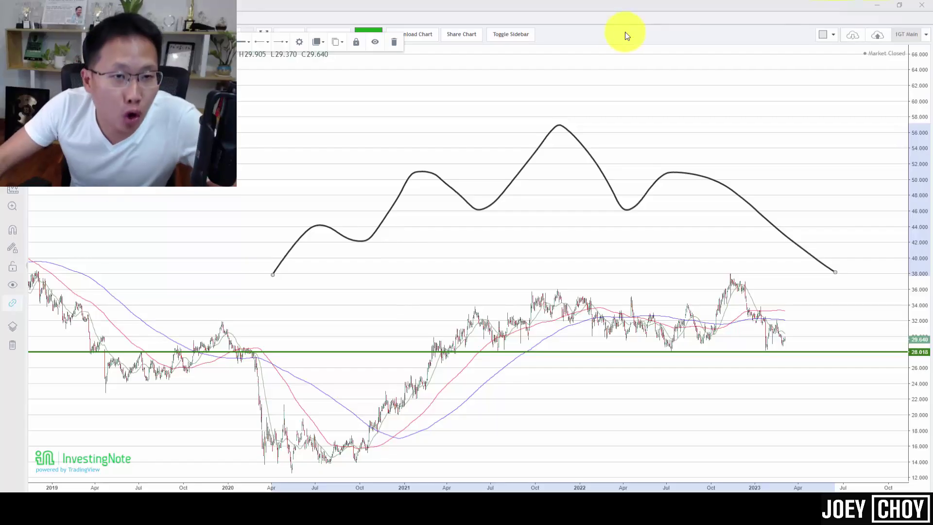
Move the freehand head-and-shoulders curve up and back in time so its head peaks at about 59.5 around May 2021.
left_click_drag(531, 165, 487, 159)
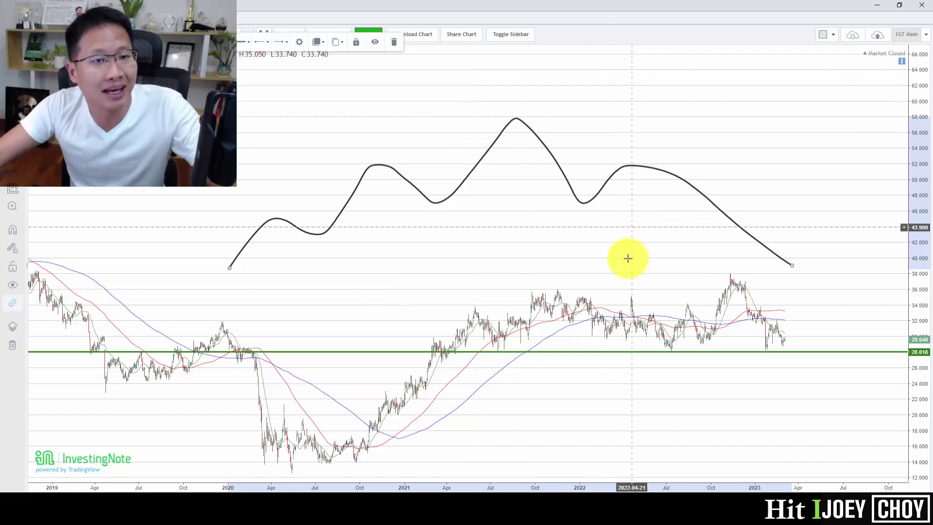
scroll(673, 220, "down", 2)
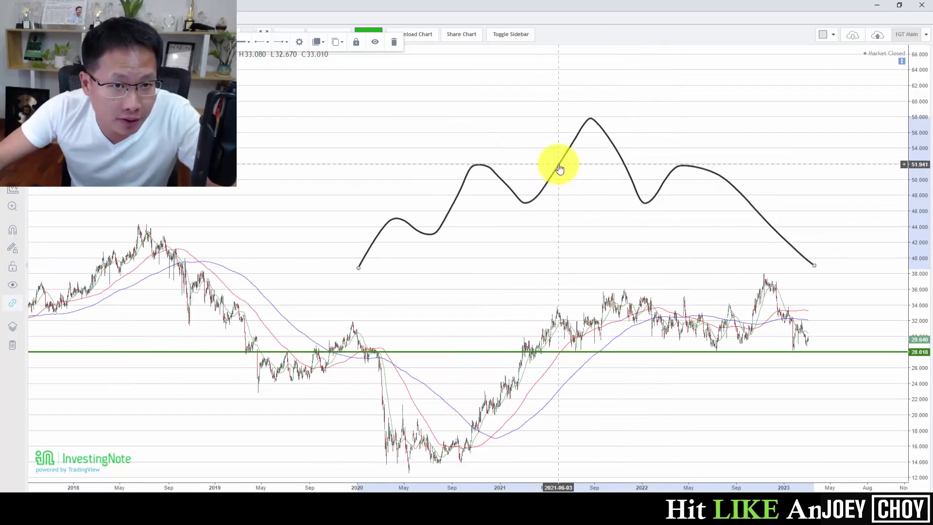
left_click_drag(558, 162, 506, 156)
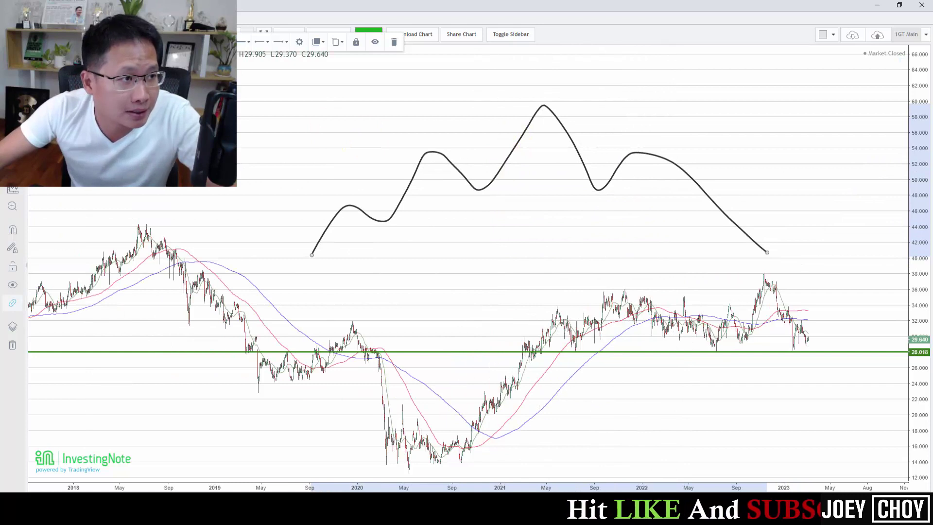
left_click(560, 141)
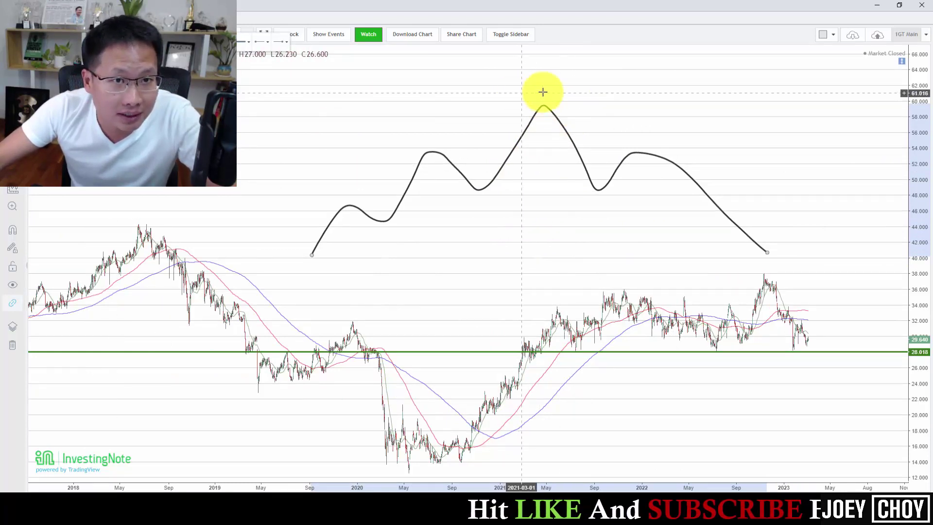
Circle the head and both shoulders of the sketched curve freehand in red.
mouse_move(542, 91)
left_mouse_down()
mouse_move(555, 119)
mouse_move(526, 89)
left_mouse_up()
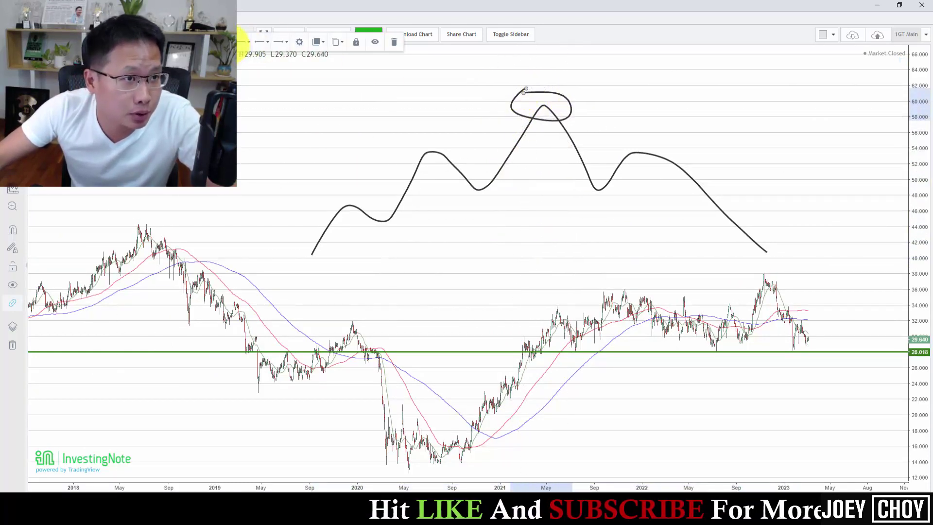
left_click(243, 41)
left_click(240, 80)
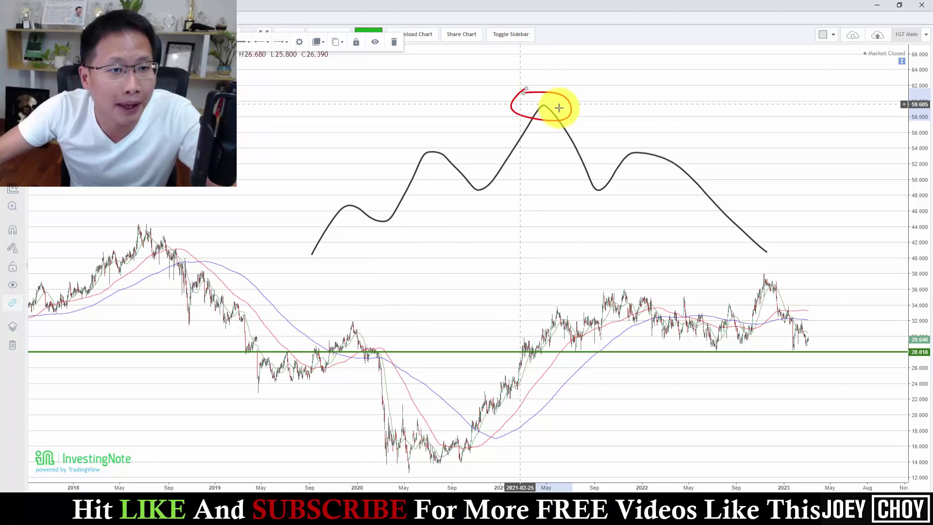
left_click(242, 41)
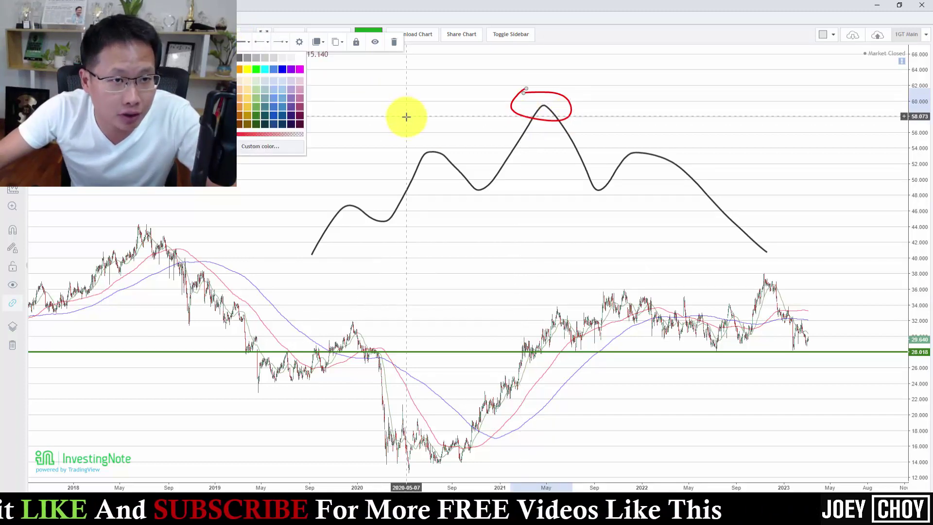
mouse_move(419, 146)
left_mouse_down()
mouse_move(453, 146)
mouse_move(410, 160)
mouse_move(422, 144)
left_mouse_up()
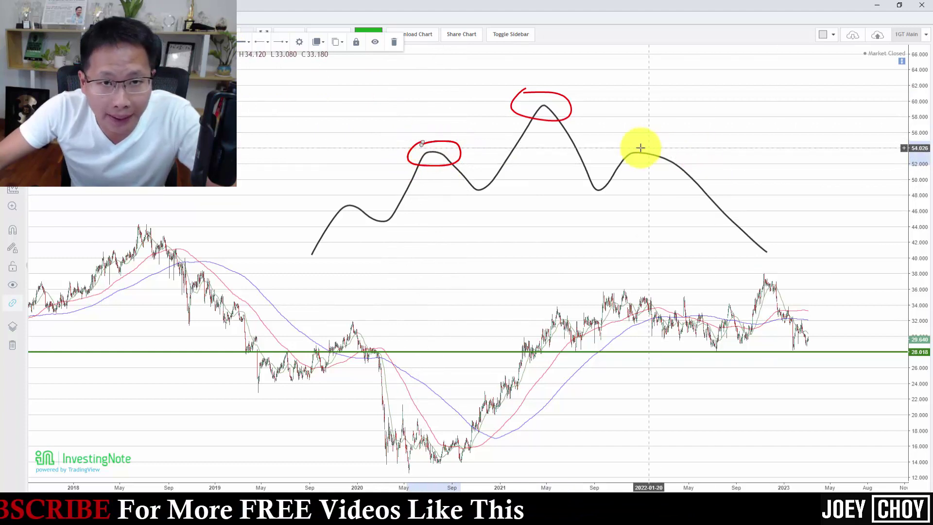
mouse_move(621, 147)
left_mouse_down()
mouse_move(670, 154)
mouse_move(623, 160)
mouse_move(629, 142)
left_mouse_up()
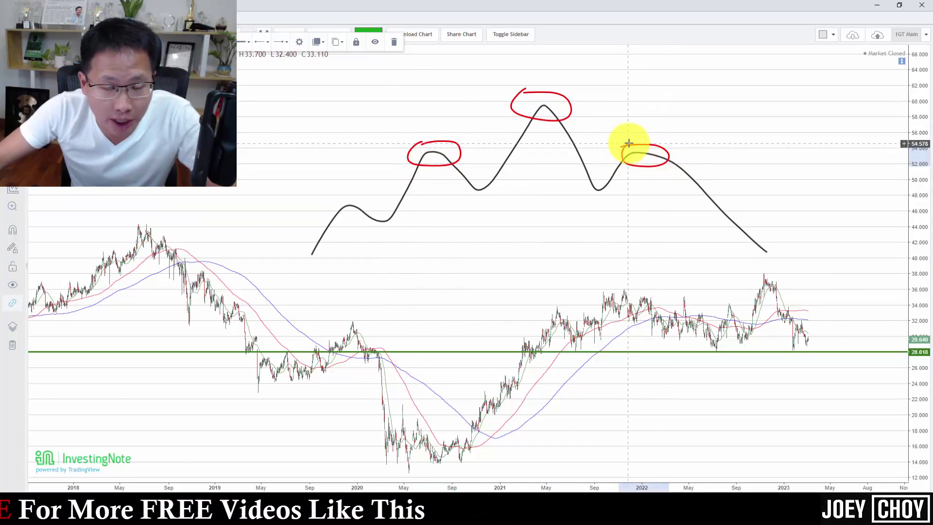
Draw a horizontal neckline at about 48.63 through the two troughs on either side of the curve's head.
scroll(723, 163, "down", 1)
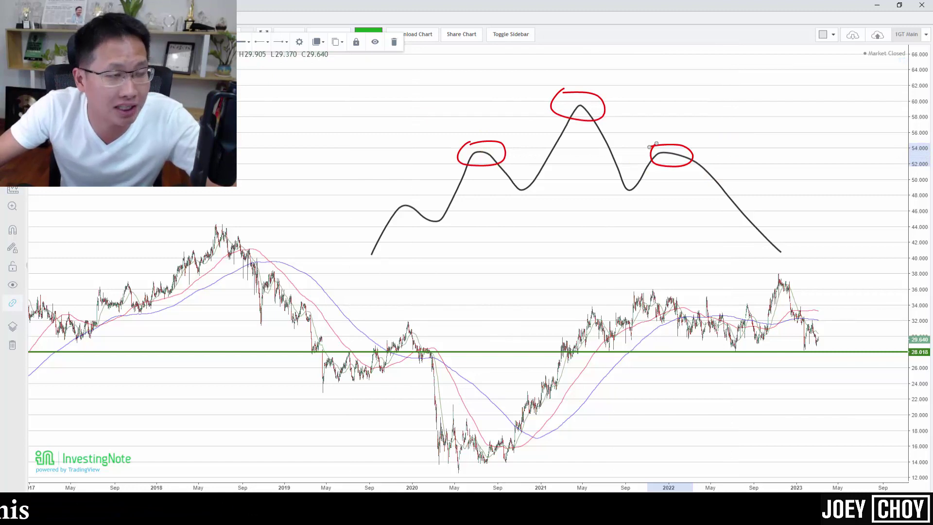
left_click(353, 169)
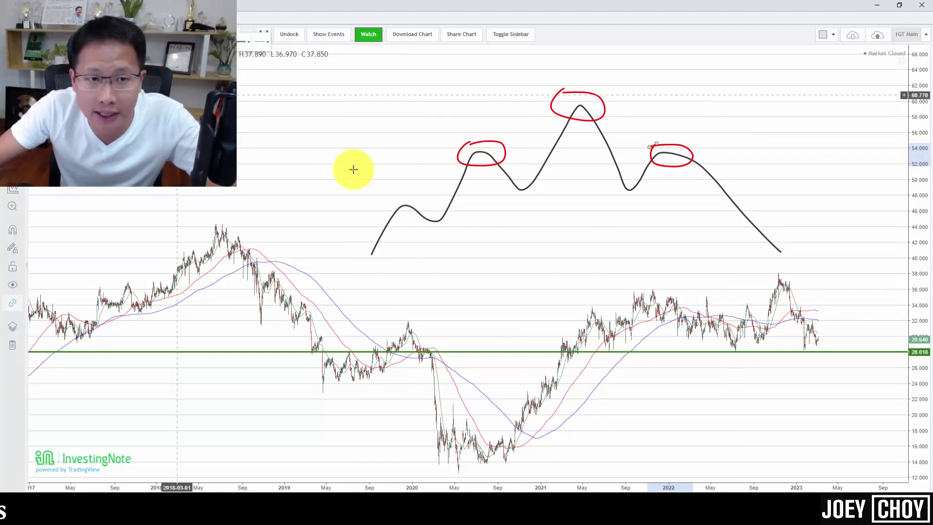
left_click(407, 190)
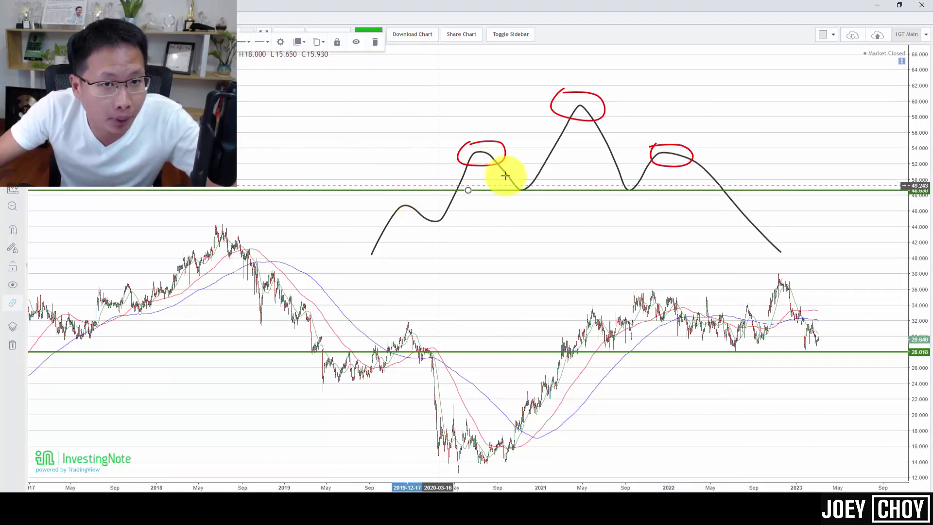
scroll(671, 204, "up", 2)
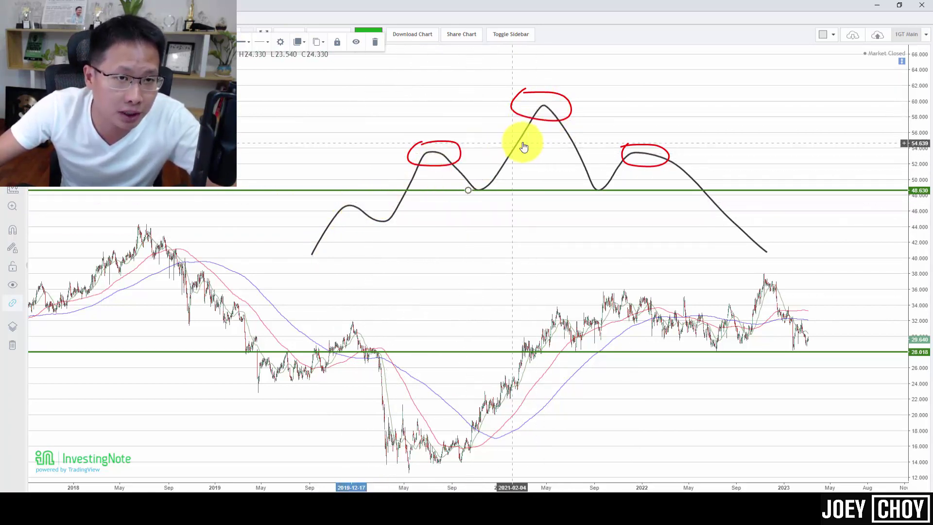
right_click(616, 185)
left_click(604, 129)
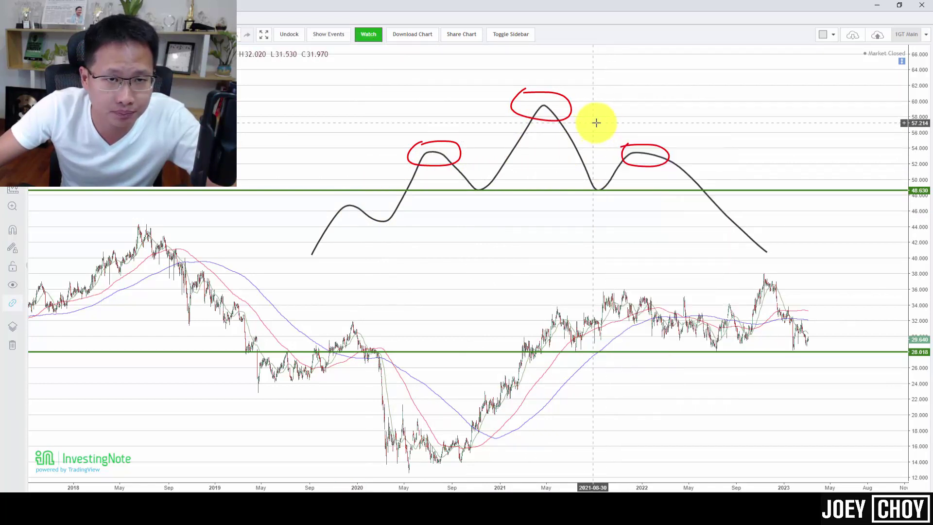
Examine the head-and-shoulders sketch and its neckline alongside the price history from 2016 to 2023.
mouse_move(597, 121)
left_mouse_down()
mouse_move(838, 124)
mouse_move(802, 171)
mouse_move(909, 173)
left_mouse_up()
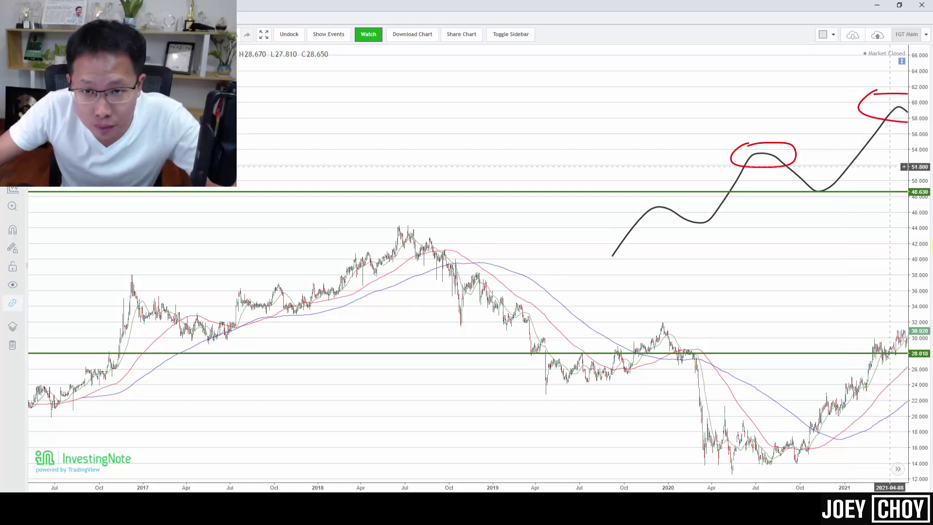
left_click_drag(860, 239, 462, 253)
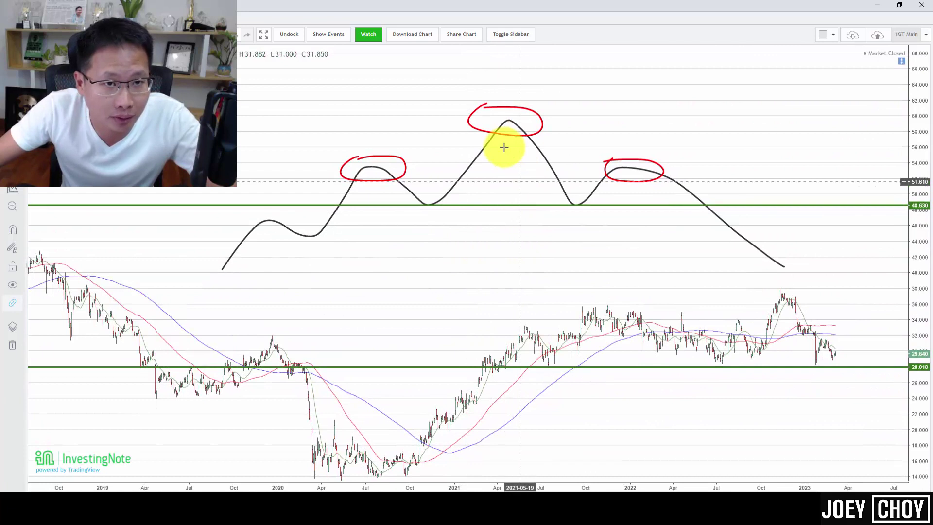
scroll(632, 173, "down", 2)
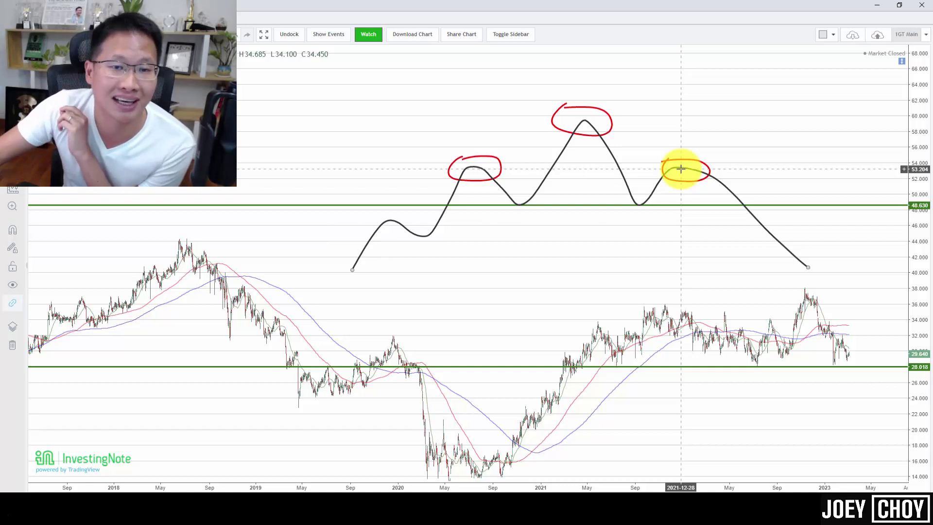
scroll(721, 172, "down", 2)
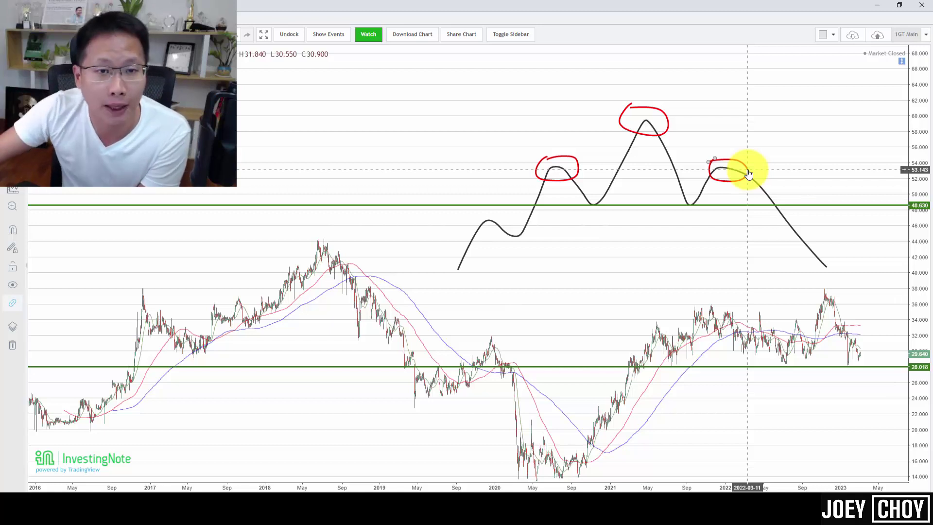
scroll(758, 182, "down", 2)
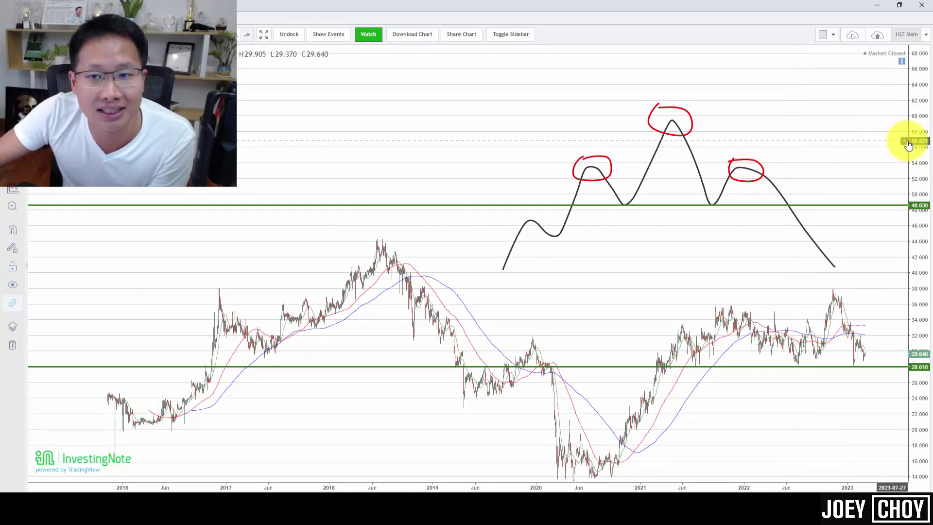
left_click_drag(920, 156, 889, 164)
scroll(889, 166, "up", 2)
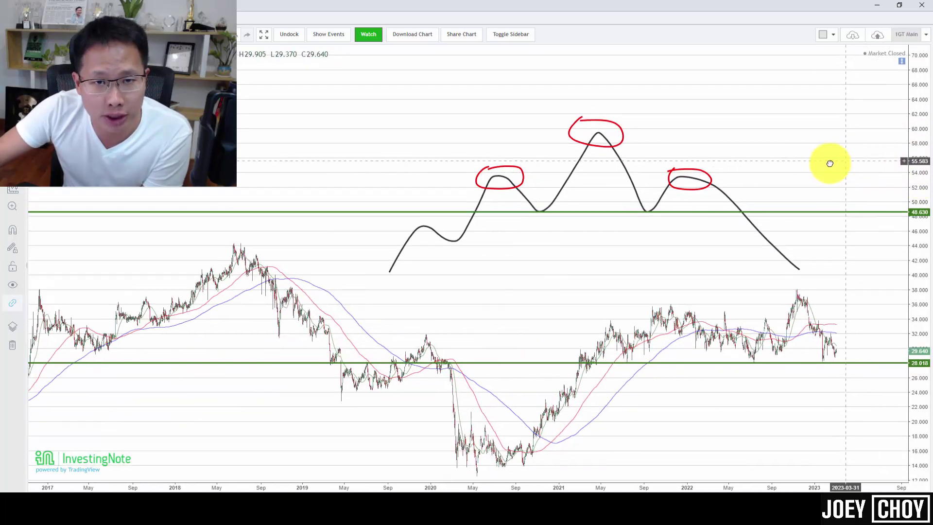
scroll(829, 160, "down", 2)
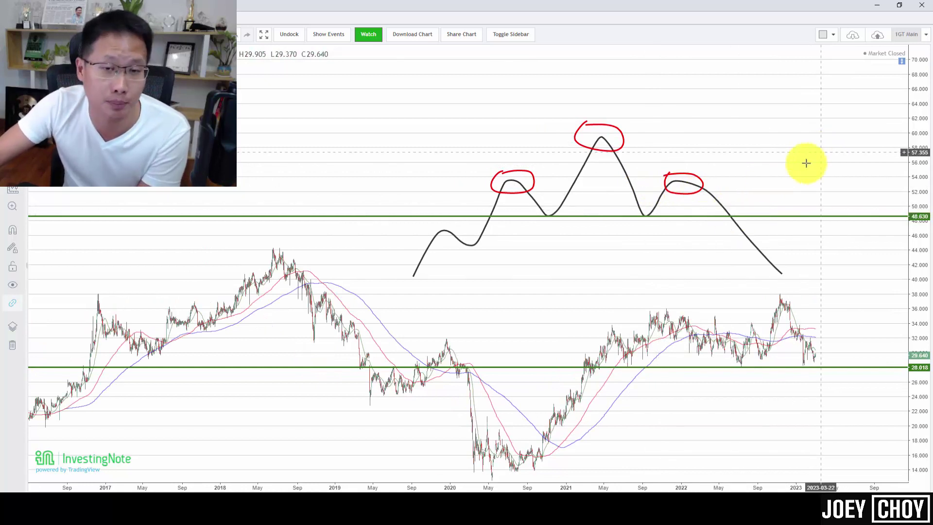
Shift the neckline to about 48.57 and circle in red the point where the curve falls through it after the second shoulder.
right_click(616, 222)
left_click_drag(616, 222, 629, 217)
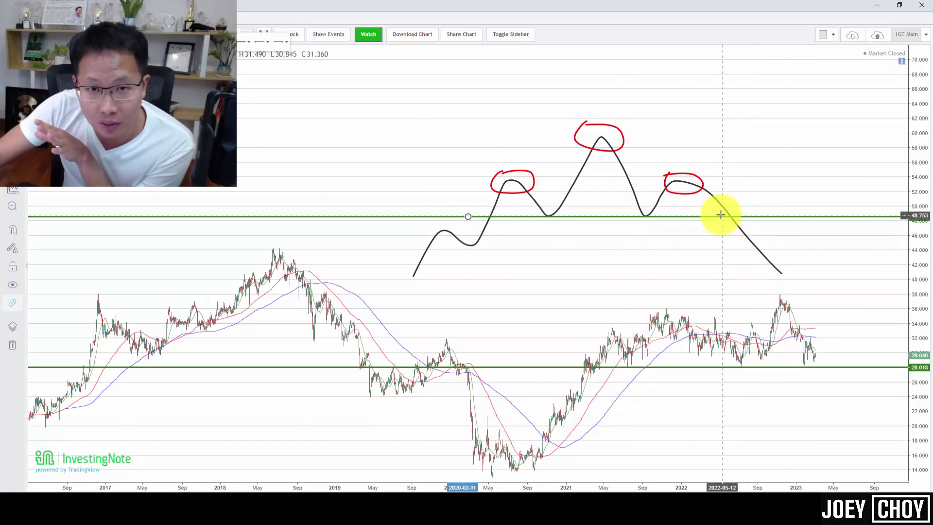
mouse_move(718, 211)
left_mouse_down()
mouse_move(742, 203)
mouse_move(746, 239)
mouse_move(717, 208)
mouse_move(746, 209)
left_mouse_up()
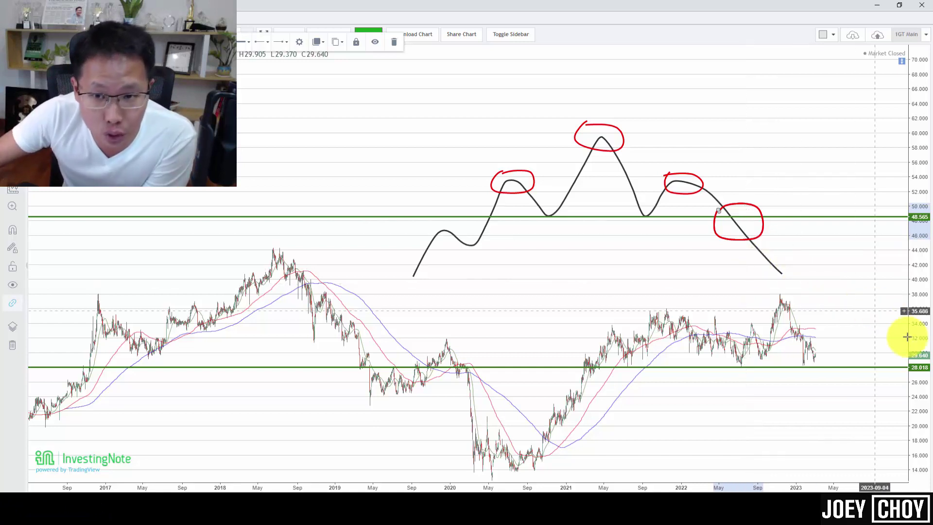
left_click_drag(918, 365, 931, 317)
scroll(923, 316, "up", 3)
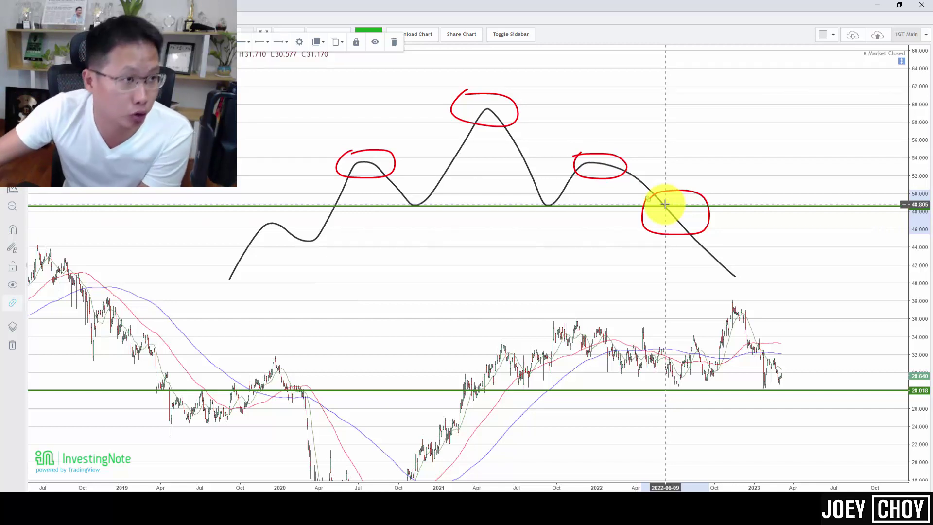
scroll(795, 230, "down", 2)
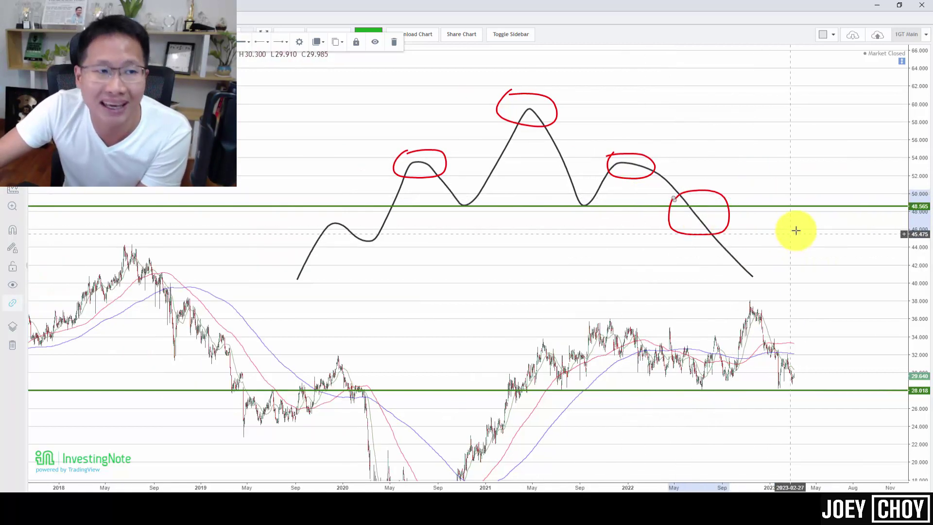
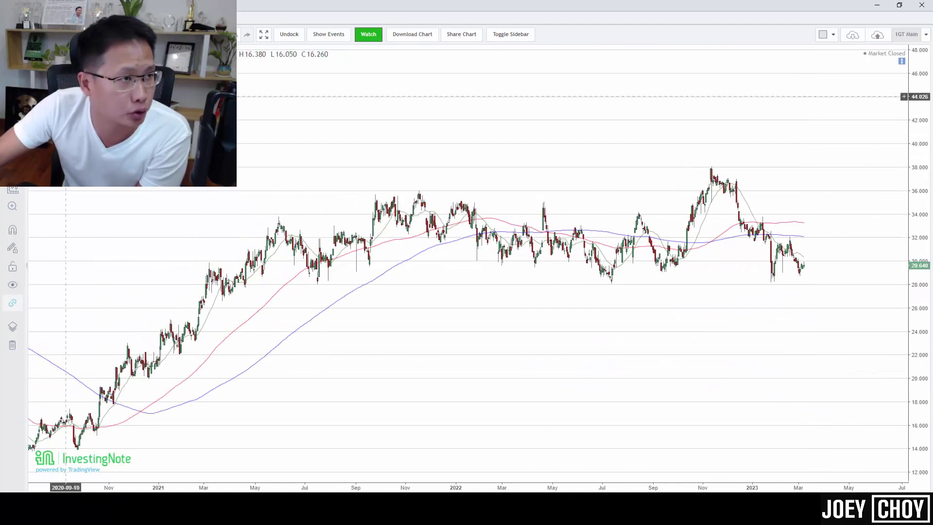
Draw a horizontal support line at about 27.96 just beneath the 2021 to 2023 price lows.
left_click(671, 284)
scroll(743, 335, "up", 2)
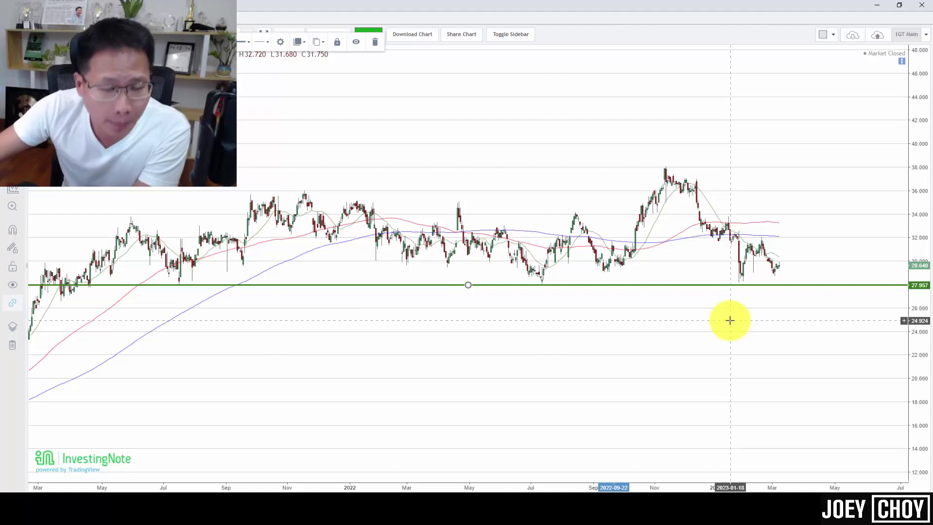
scroll(620, 314, "down", 3)
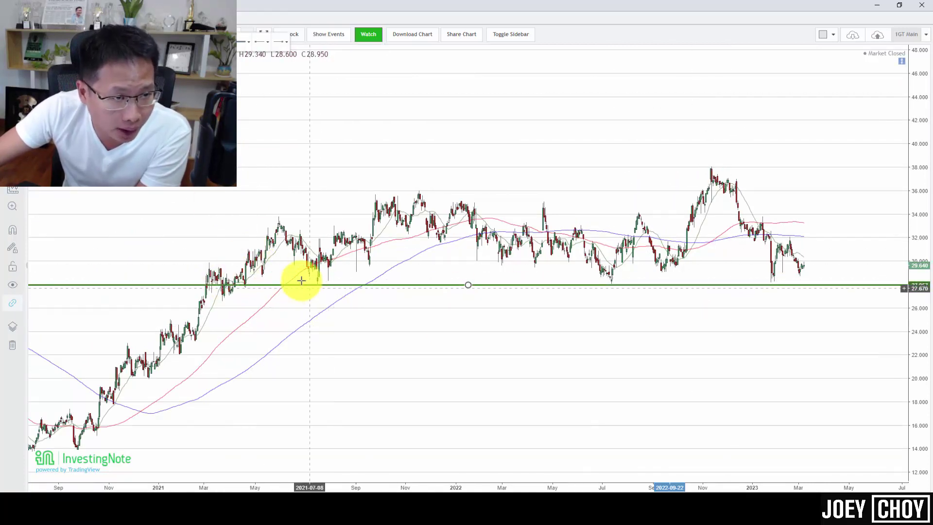
Circle the lows near the support line in dark green around April 2021, July 2021, July 2022 and late January 2023.
left_click_drag(301, 280, 312, 291)
left_click(228, 42)
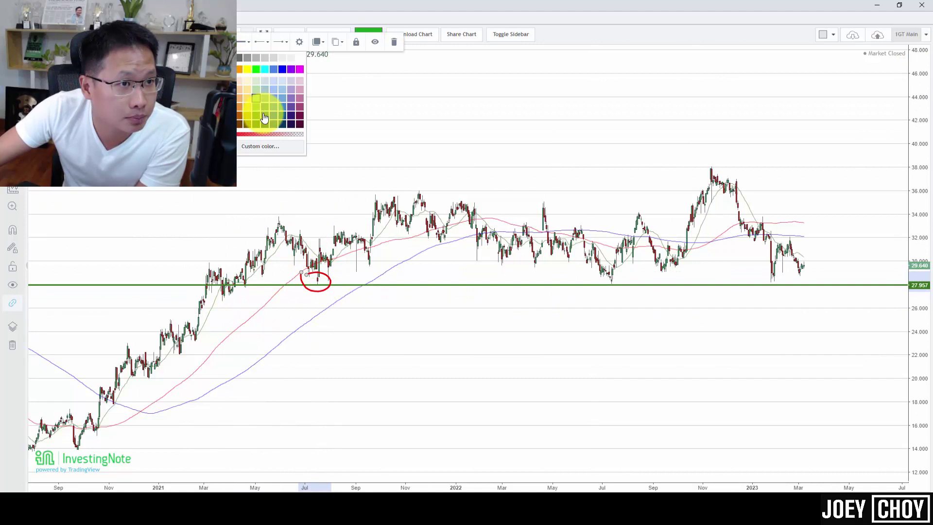
left_click(256, 119)
mouse_move(266, 282)
left_mouse_down()
mouse_move(229, 286)
mouse_move(239, 275)
left_mouse_up()
left_click_drag(627, 279, 587, 284)
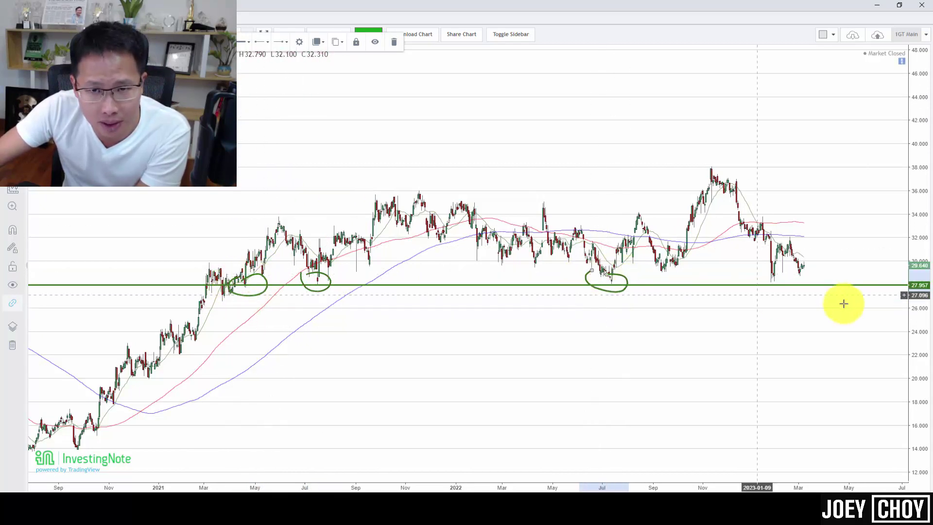
scroll(801, 296, "up", 3)
mouse_move(709, 275)
left_mouse_down()
mouse_move(739, 267)
mouse_move(733, 283)
mouse_move(714, 282)
left_mouse_up()
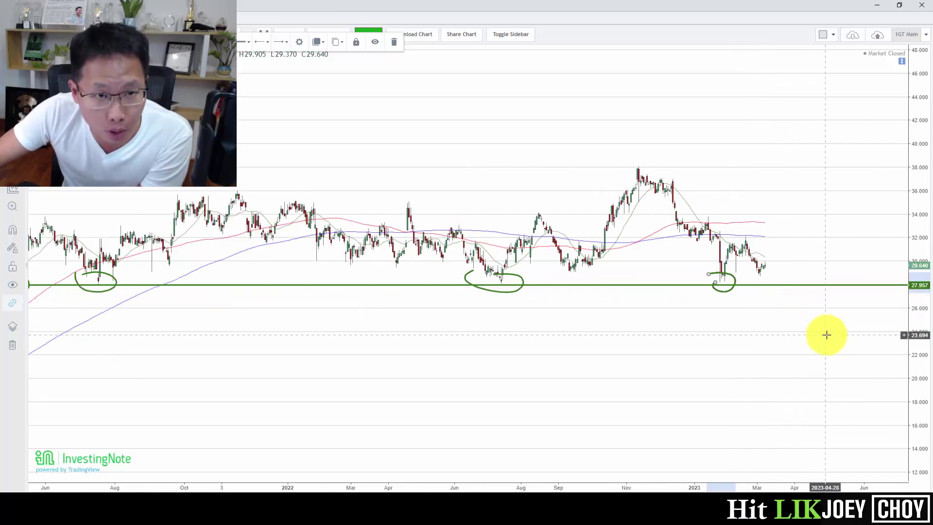
Examine the 2022 to early 2023 candles close up against the support line.
scroll(826, 334, "up", 2)
left_click_drag(923, 388, 913, 287)
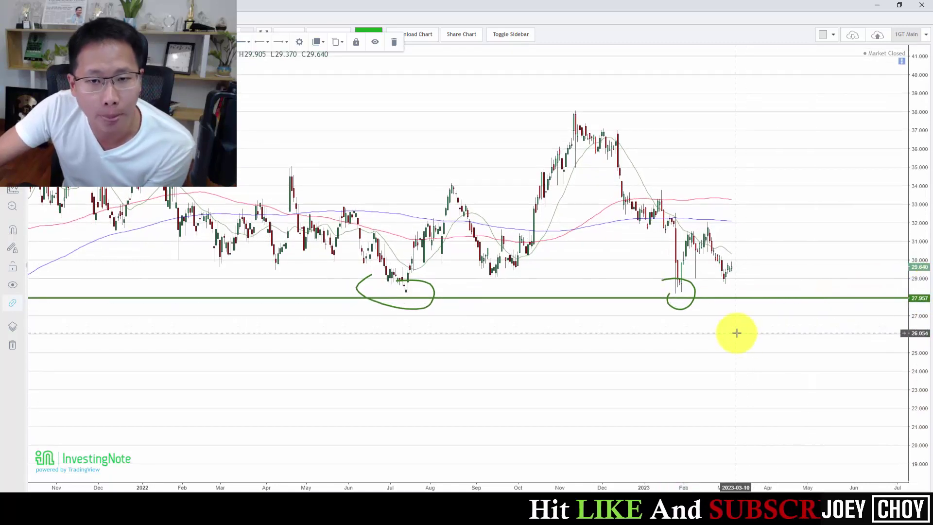
scroll(736, 333, "up", 4)
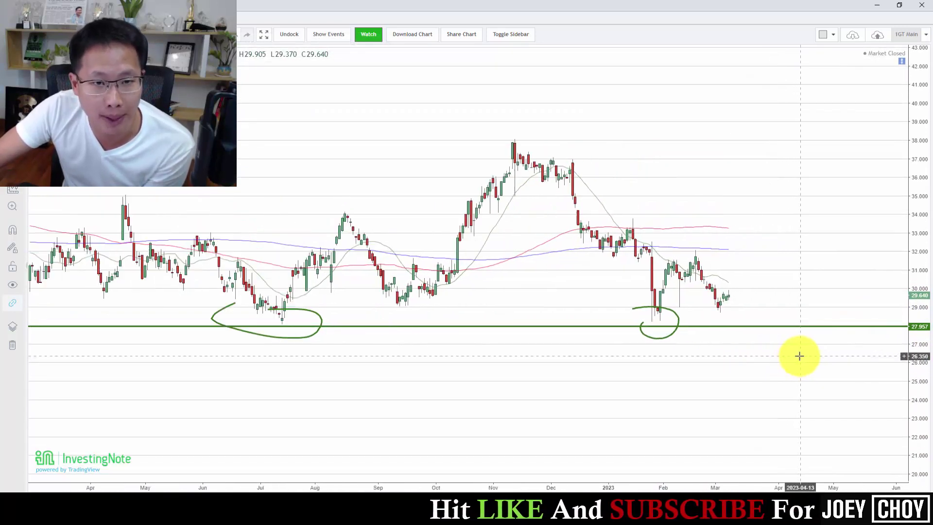
left_click_drag(797, 365, 809, 354)
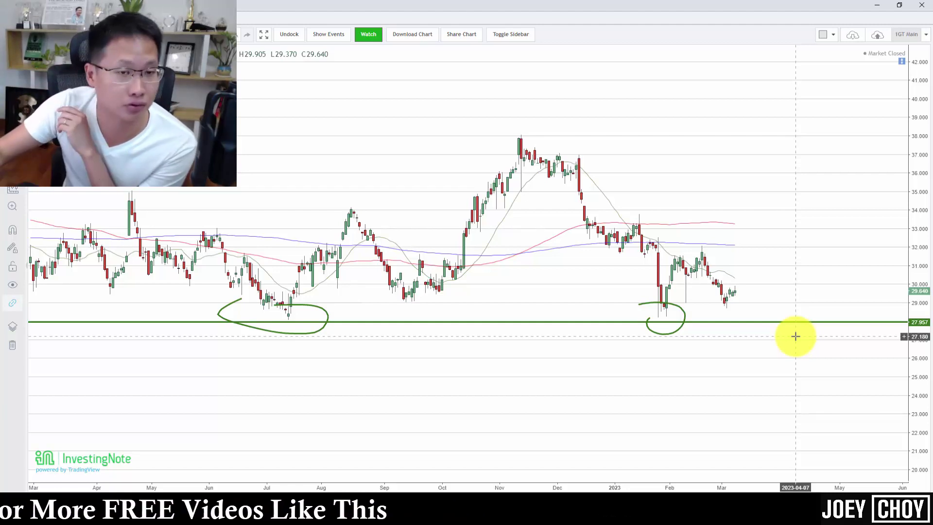
scroll(596, 271, "down", 1)
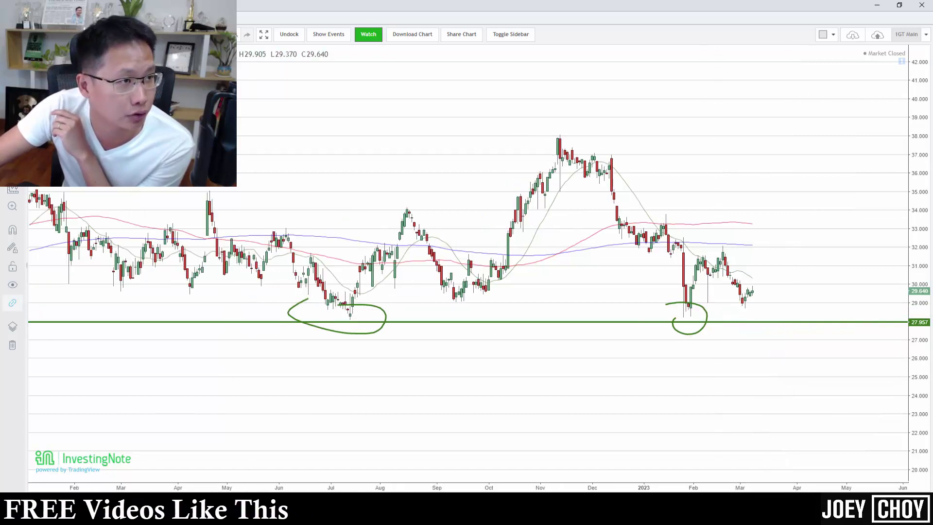
Circle the November to December 2022 peak near 38 freehand and recolour the circle red.
scroll(502, 145, "down", 1)
mouse_move(606, 127)
left_mouse_down()
mouse_move(651, 129)
mouse_move(678, 165)
mouse_move(601, 141)
mouse_move(616, 125)
left_mouse_up()
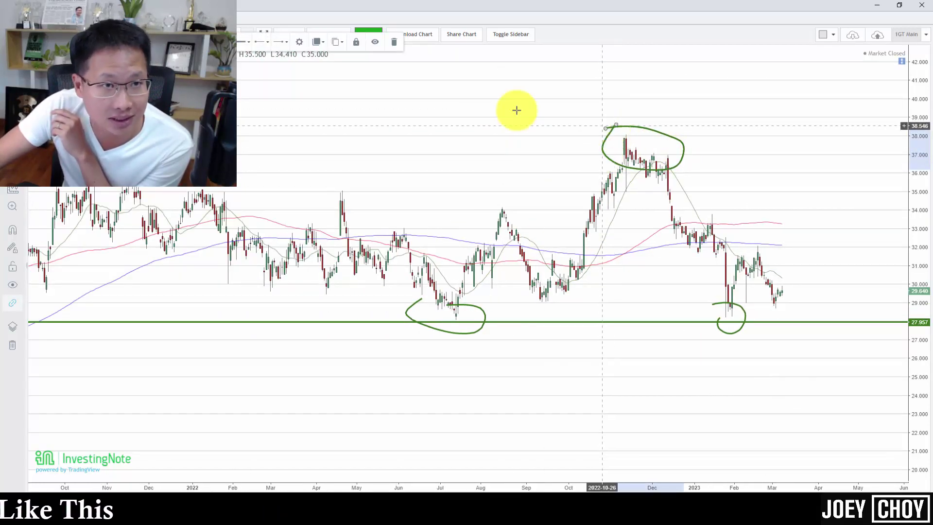
left_click(243, 42)
left_click(241, 69)
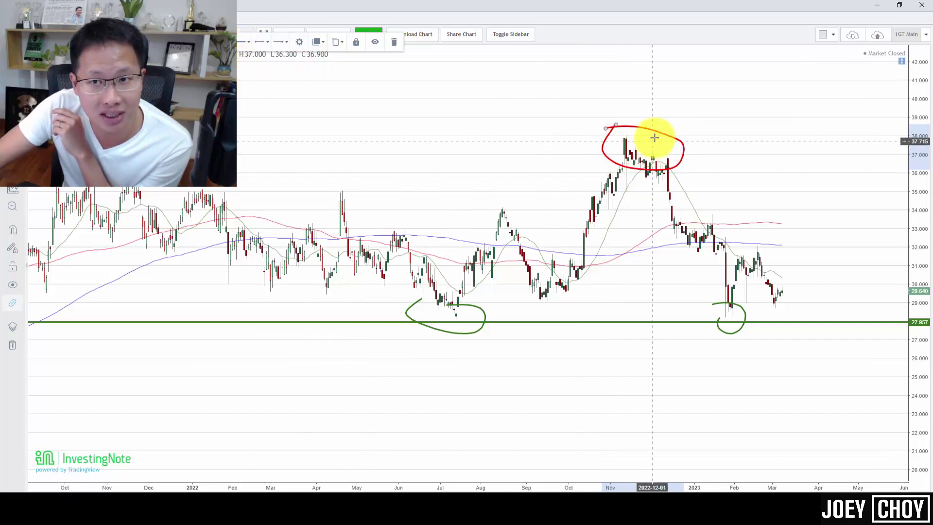
Circle the August 2022 peak near 34 and the February 2023 peaks near 32 in red as the two shoulders.
scroll(651, 141, "down", 2)
scroll(679, 149, "up", 4)
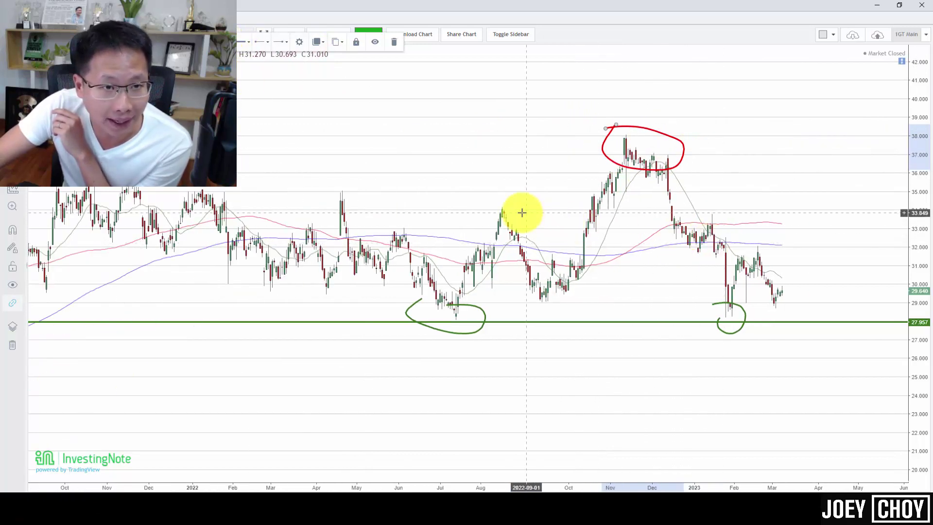
mouse_move(350, 198)
left_mouse_down()
mouse_move(377, 210)
mouse_move(336, 217)
mouse_move(343, 189)
left_mouse_up()
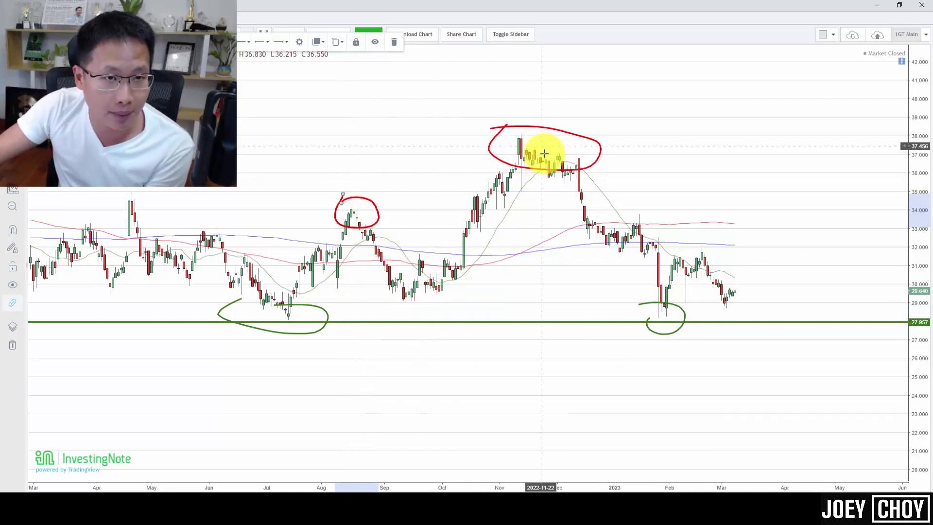
scroll(569, 163, "down", 2)
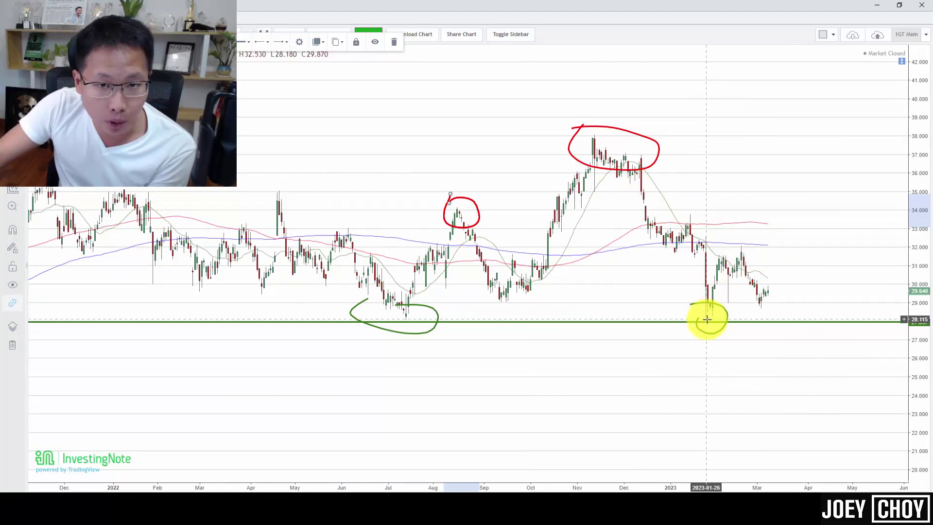
scroll(707, 318, "up", 1)
mouse_move(711, 225)
left_mouse_down()
mouse_move(722, 254)
mouse_move(664, 248)
mouse_move(702, 226)
left_mouse_up()
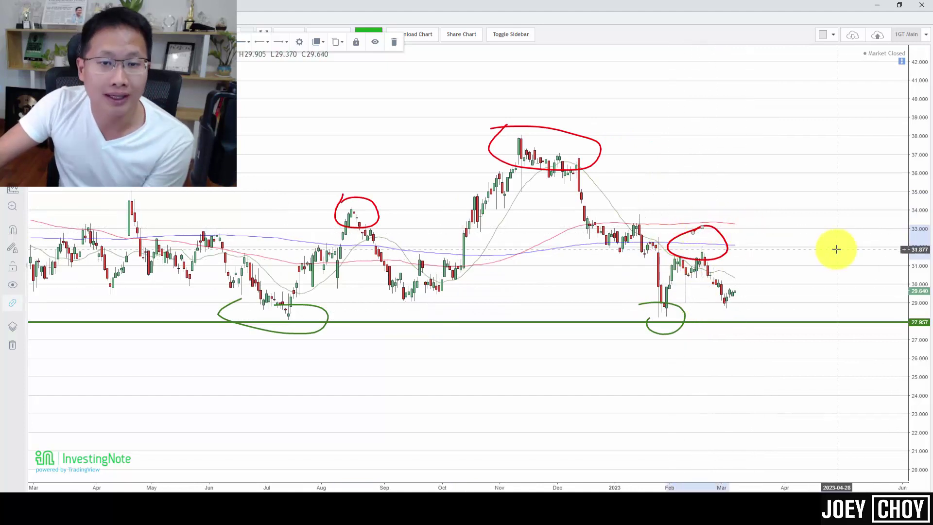
Ready the freehand brush and set the drawing colour to black, with the February 2023 circle still selected.
scroll(842, 250, "down", 1)
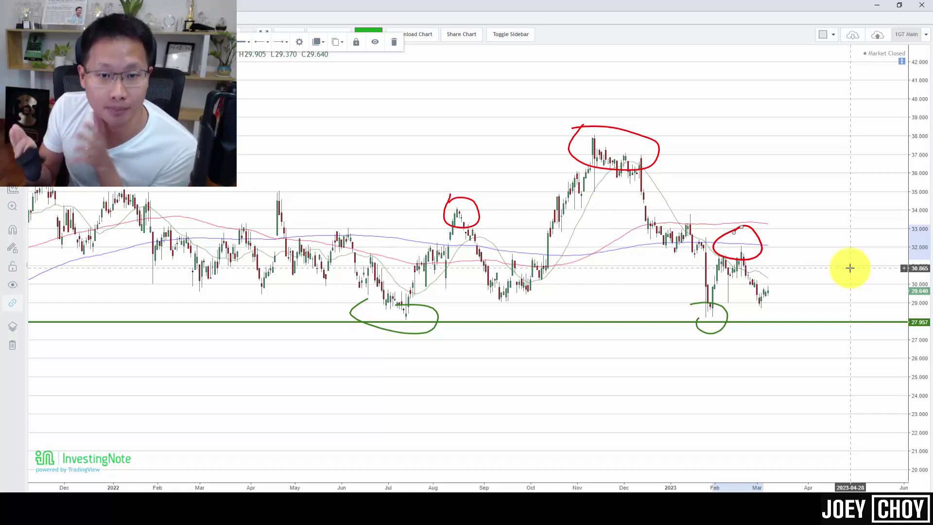
scroll(861, 316, "down", 3)
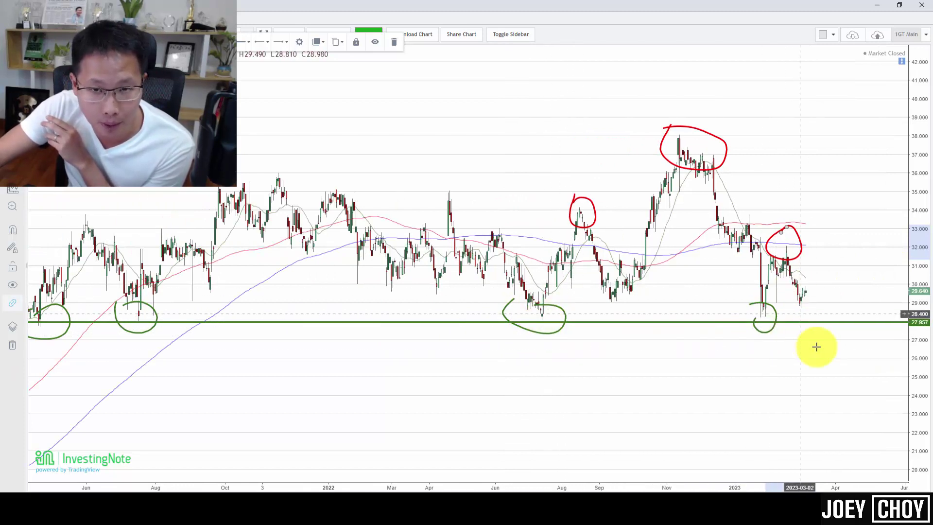
scroll(816, 346, "up", 2)
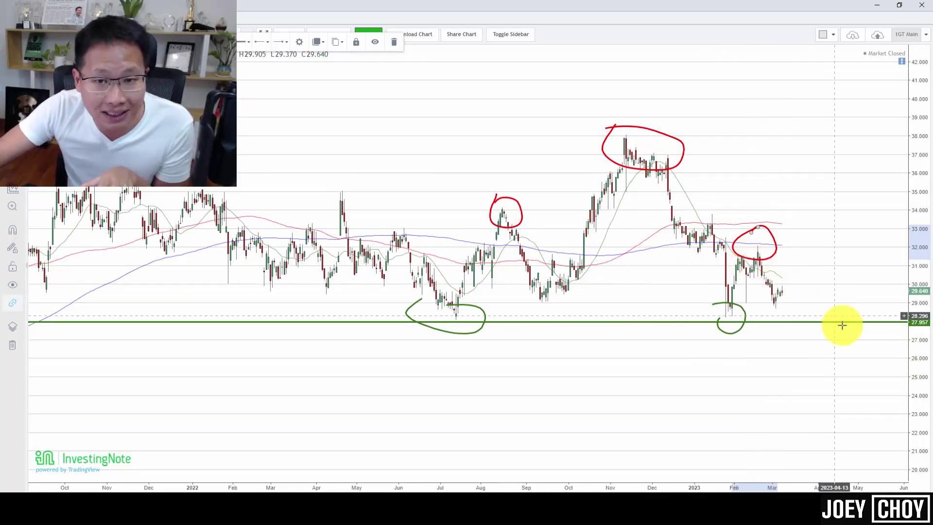
scroll(837, 318, "up", 1)
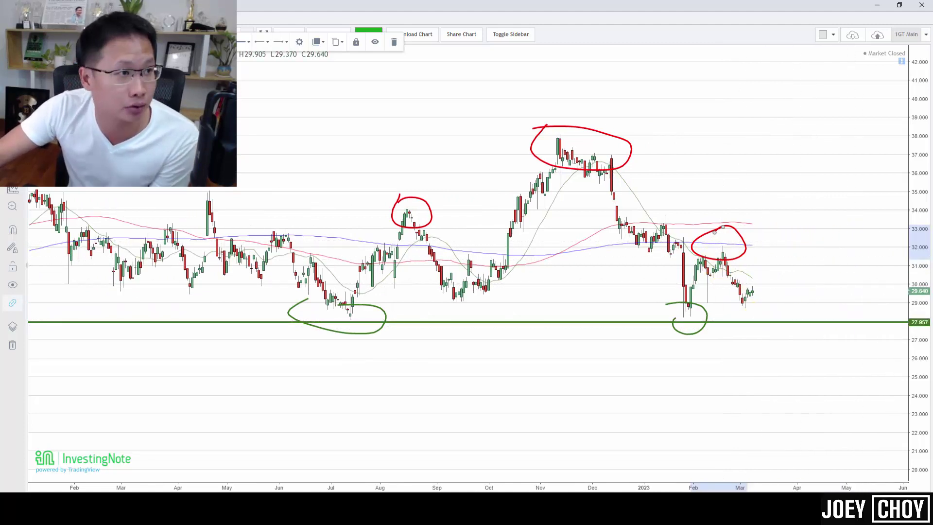
left_click(13, 160)
left_click(243, 43)
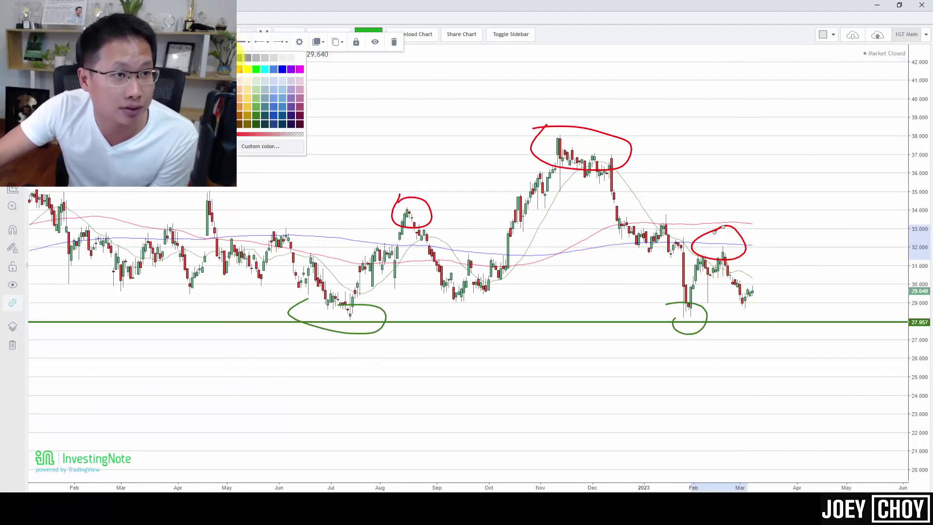
left_click(226, 58)
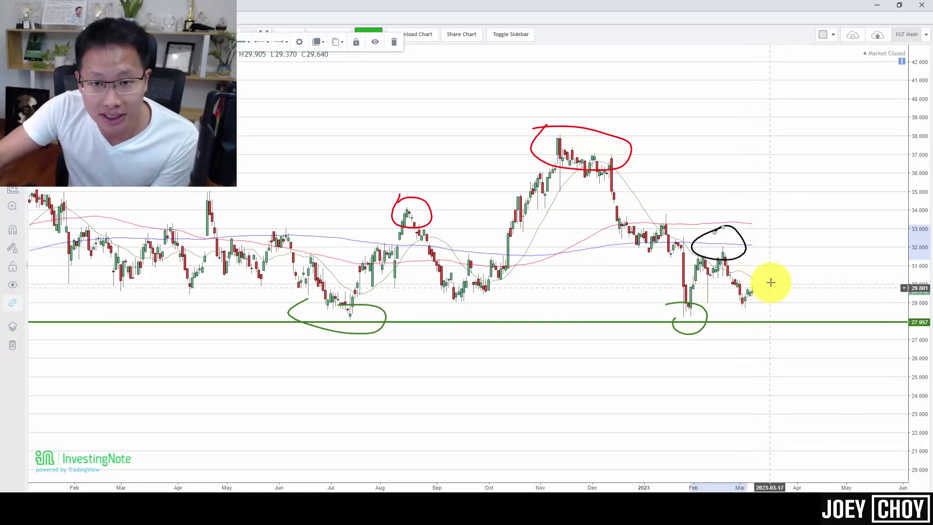
Try sketching a steep fall through support to about 23.4 and a wavy rebound above support, deleting each sketch.
left_click_drag(758, 277, 850, 406)
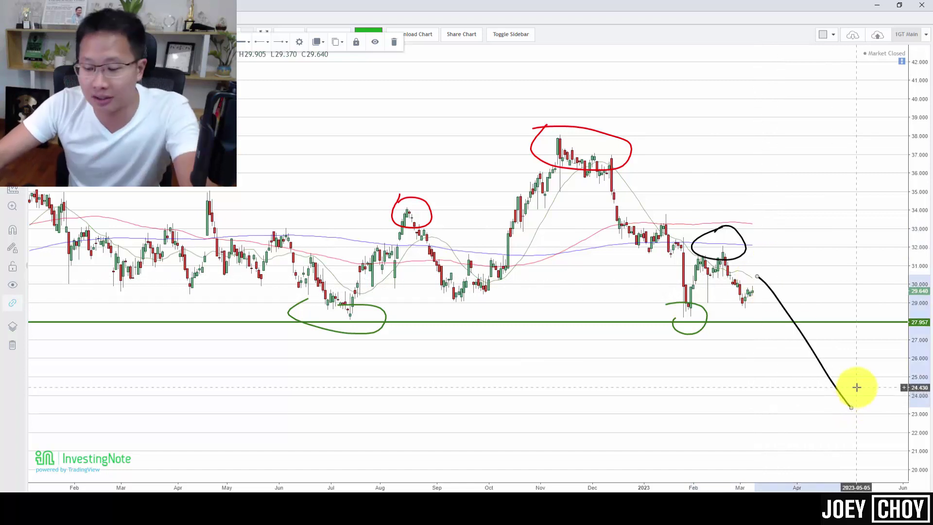
key("Delete")
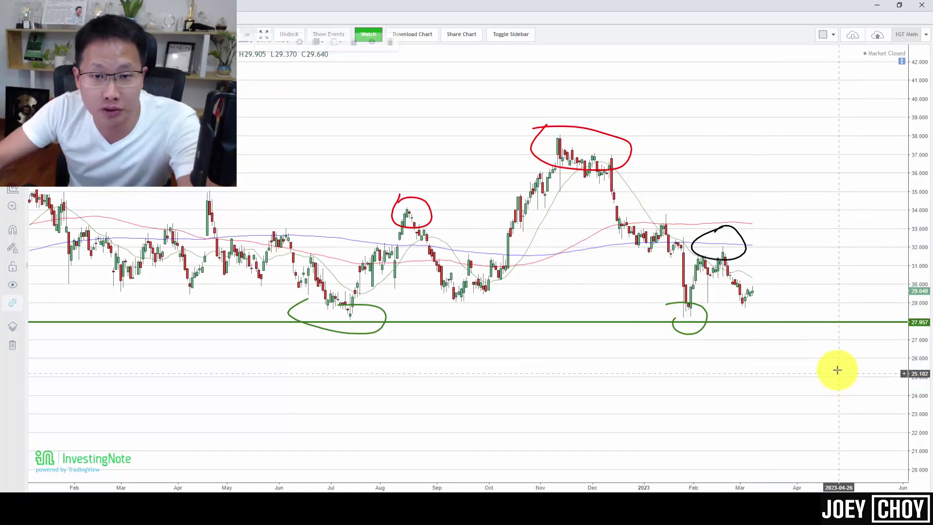
mouse_move(718, 261)
left_mouse_down()
mouse_move(777, 319)
mouse_move(820, 286)
mouse_move(889, 287)
mouse_move(911, 252)
left_mouse_up()
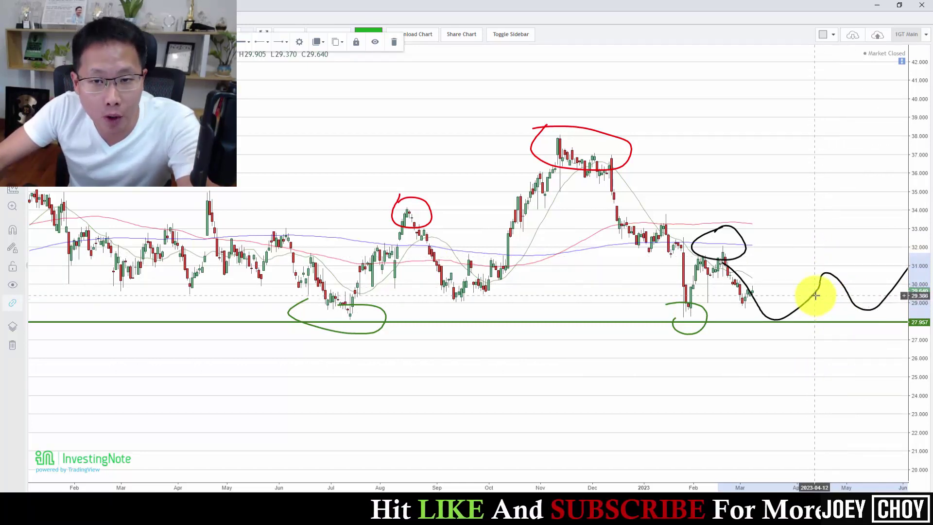
left_click_drag(797, 297, 776, 293)
key("Delete")
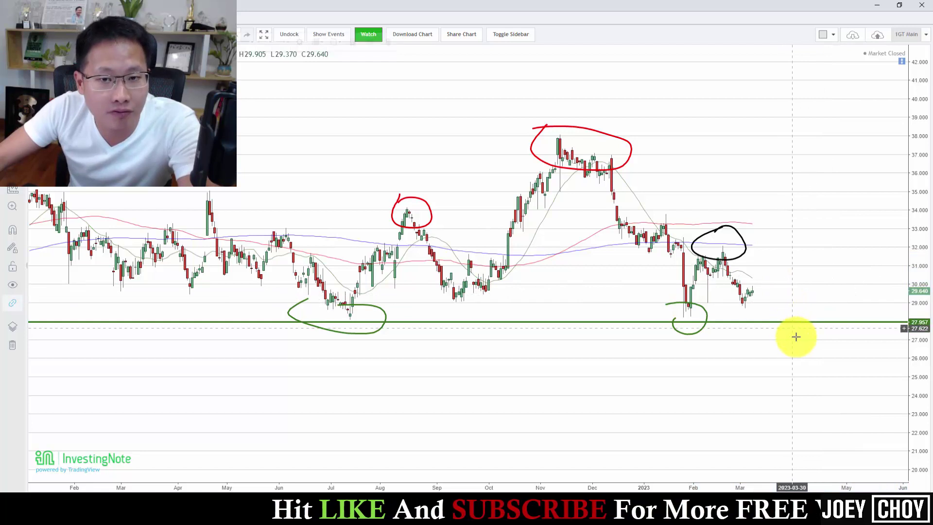
Sketch a black price path from the February 2023 peak down near support, up slightly, and through the line to about 25.4.
scroll(796, 336, "down", 2)
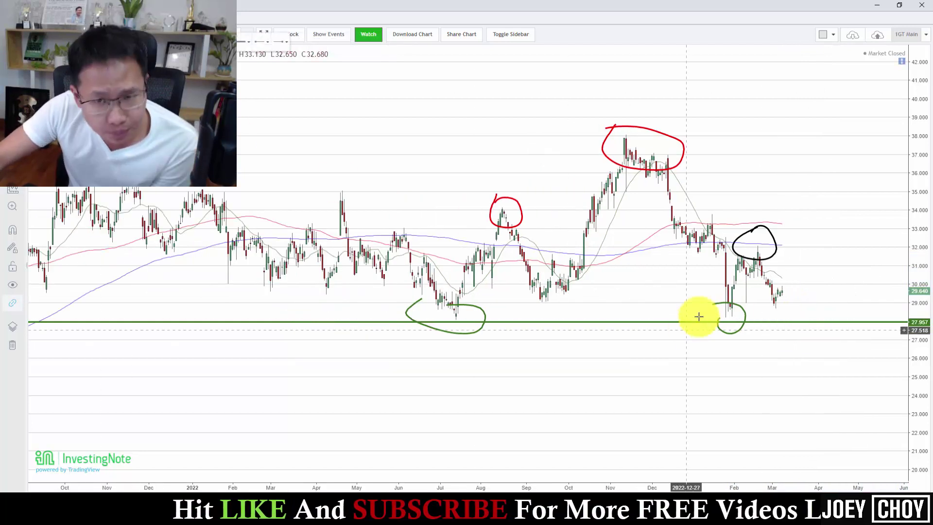
left_click(754, 259)
mouse_move(766, 282)
left_mouse_down()
mouse_move(785, 314)
mouse_move(810, 304)
mouse_move(873, 370)
left_mouse_up()
Circle the sketched path's crossing of the support line in red, and recolour the February 2023 peak circle red.
mouse_move(825, 314)
left_mouse_down()
mouse_move(849, 334)
mouse_move(816, 322)
mouse_move(827, 299)
left_mouse_up()
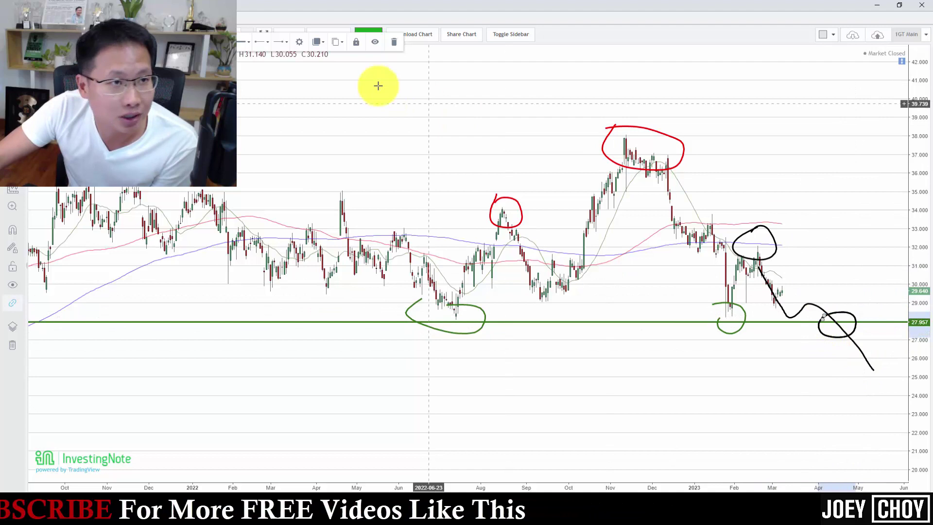
left_click(241, 41)
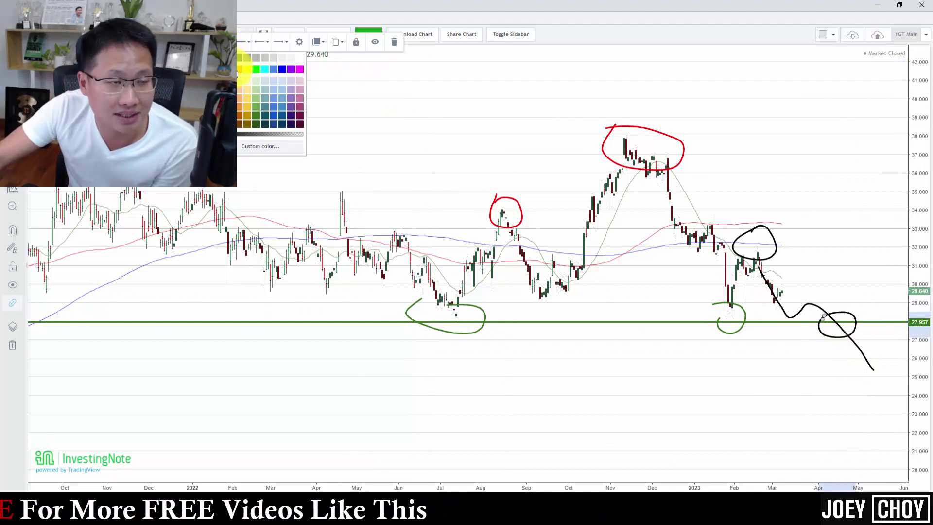
left_click(241, 69)
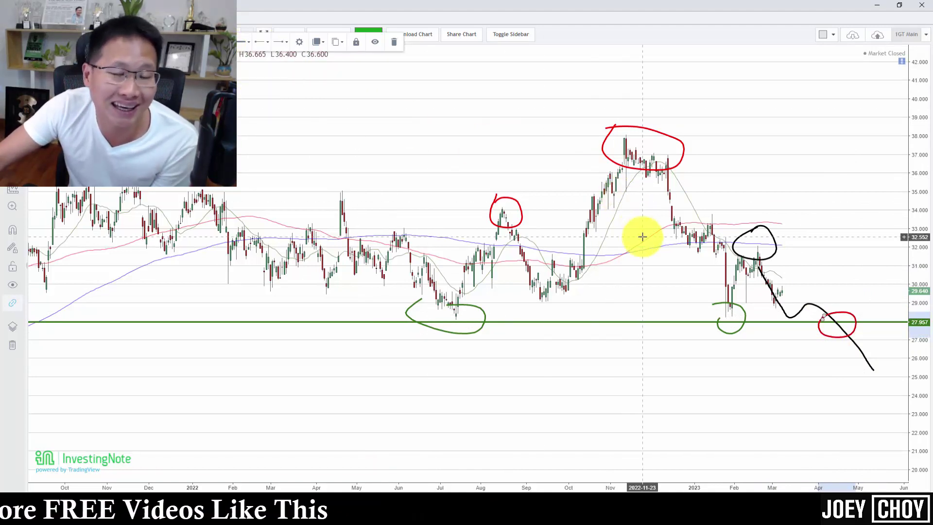
left_click_drag(769, 233, 746, 235)
left_click(241, 41)
left_click(242, 69)
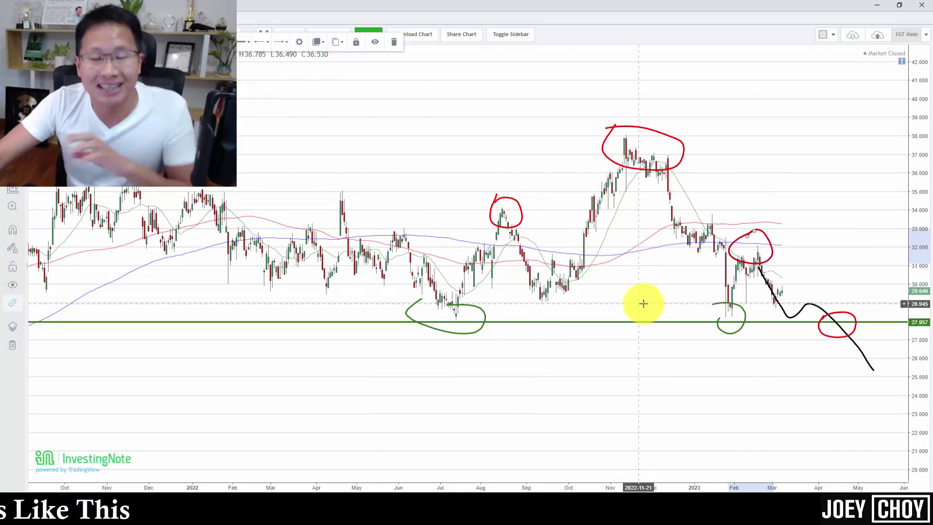
Shift the horizontal support line to about 28.02.
scroll(646, 315, "down", 2)
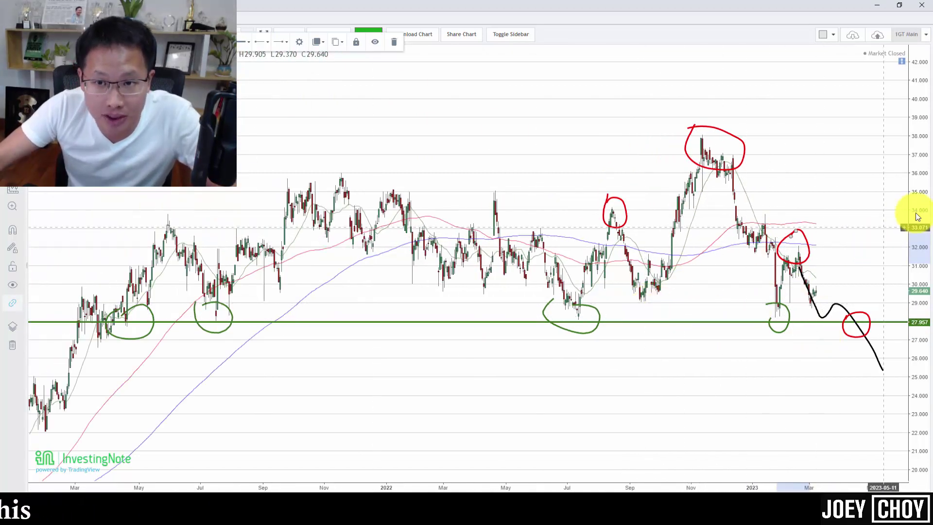
left_click_drag(916, 211, 911, 252)
scroll(874, 235, "up", 2)
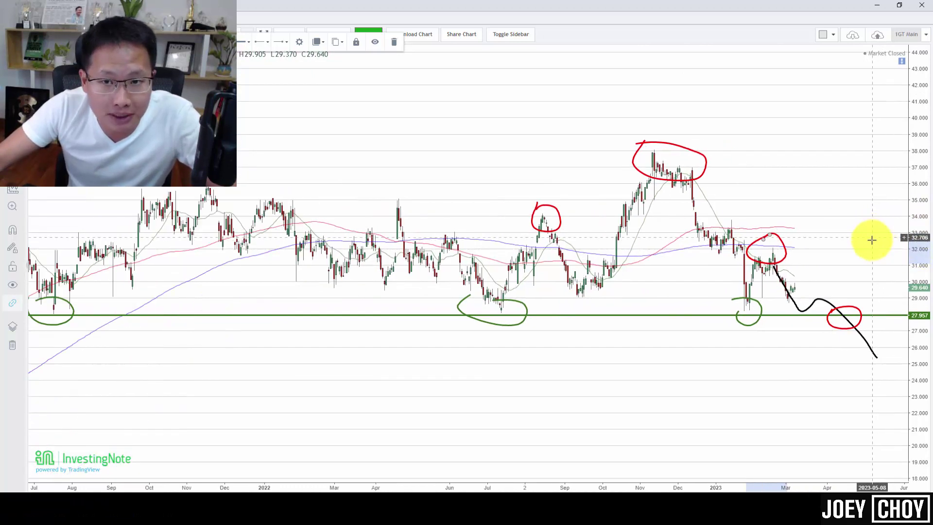
left_click_drag(870, 254, 795, 223)
scroll(728, 259, "down", 1)
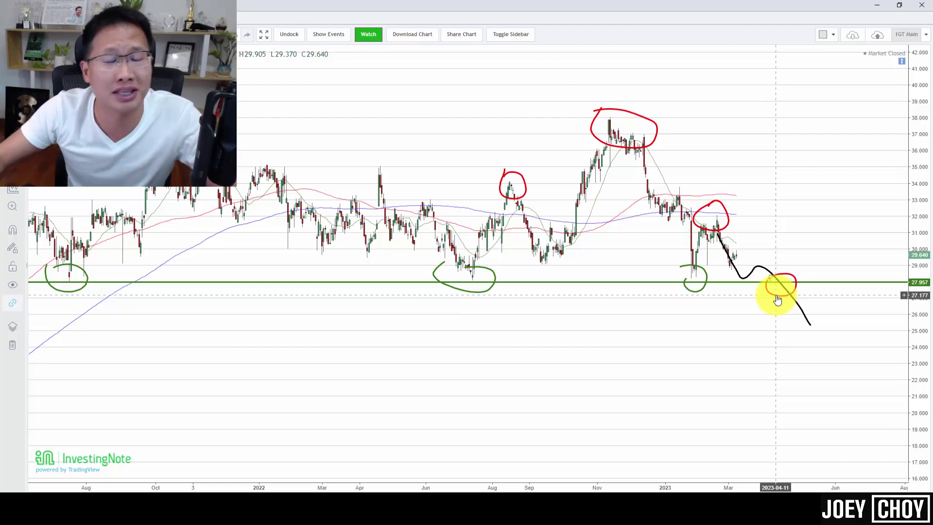
left_click_drag(918, 292, 915, 314)
mouse_move(629, 282)
left_mouse_down()
mouse_move(624, 292)
mouse_move(635, 280)
left_mouse_up()
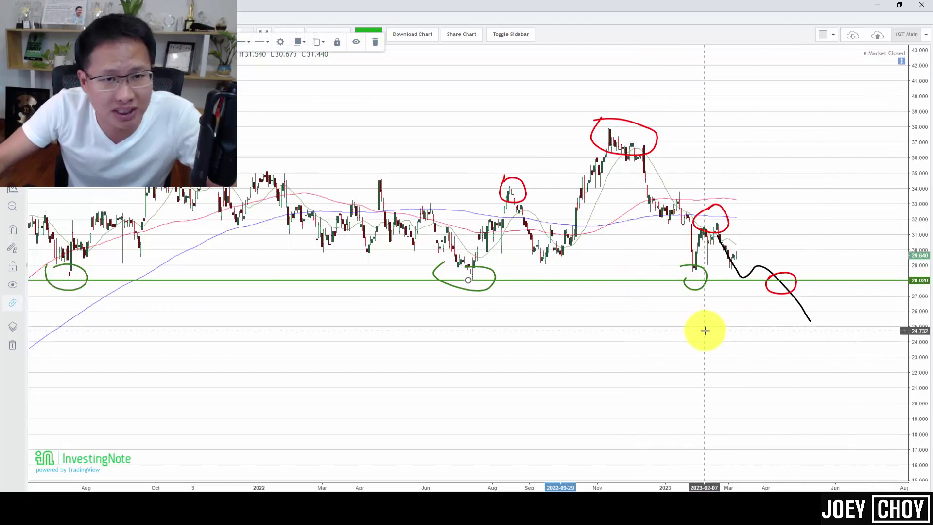
Circle the lowest trough of the sketched inverse head-and-shoulders curve, at about 2.12, in dark green.
scroll(707, 331, "up", 2)
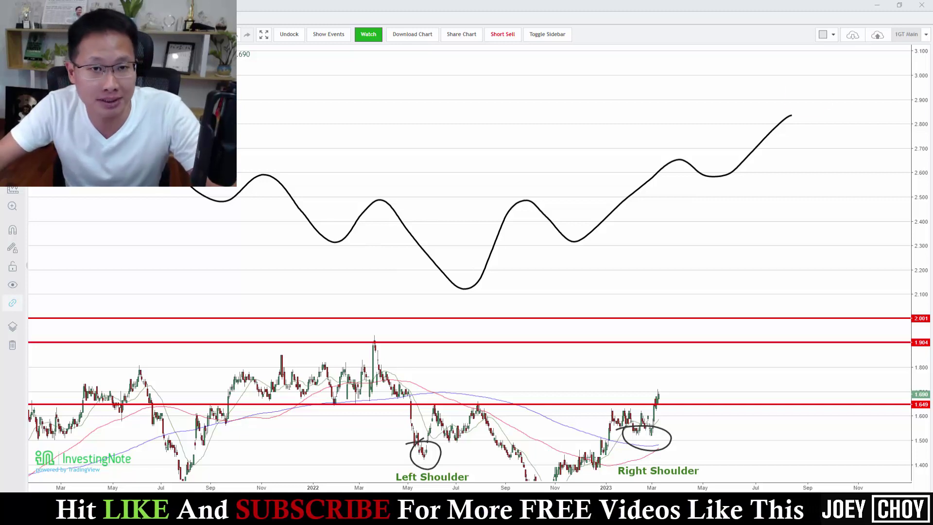
scroll(257, 146, "down", 2)
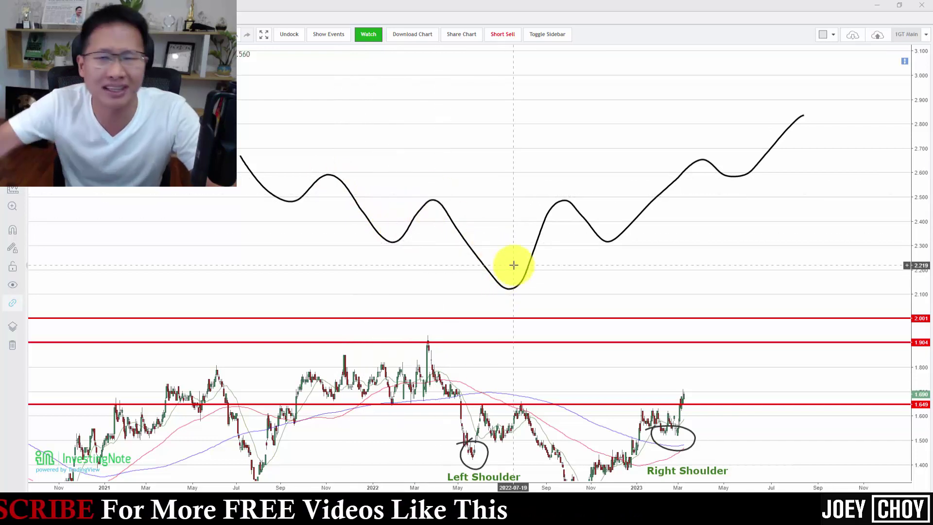
scroll(308, 210, "up", 2)
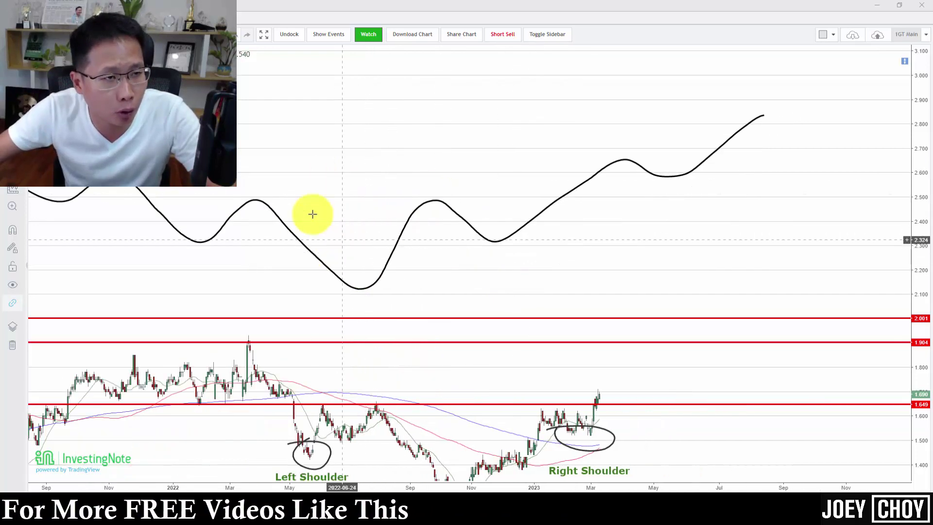
scroll(291, 206, "down", 1)
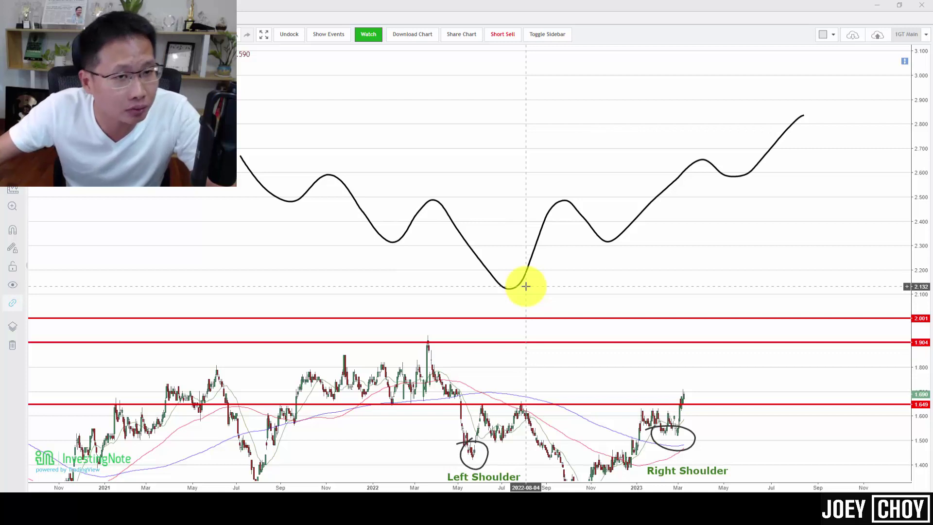
left_click(513, 295)
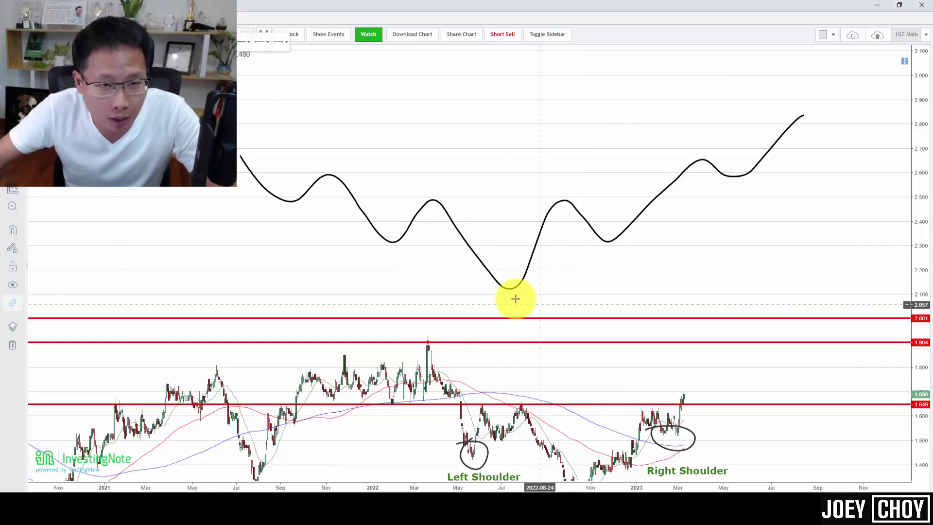
mouse_move(491, 280)
left_mouse_down()
mouse_move(508, 266)
mouse_move(543, 298)
mouse_move(491, 281)
left_mouse_up()
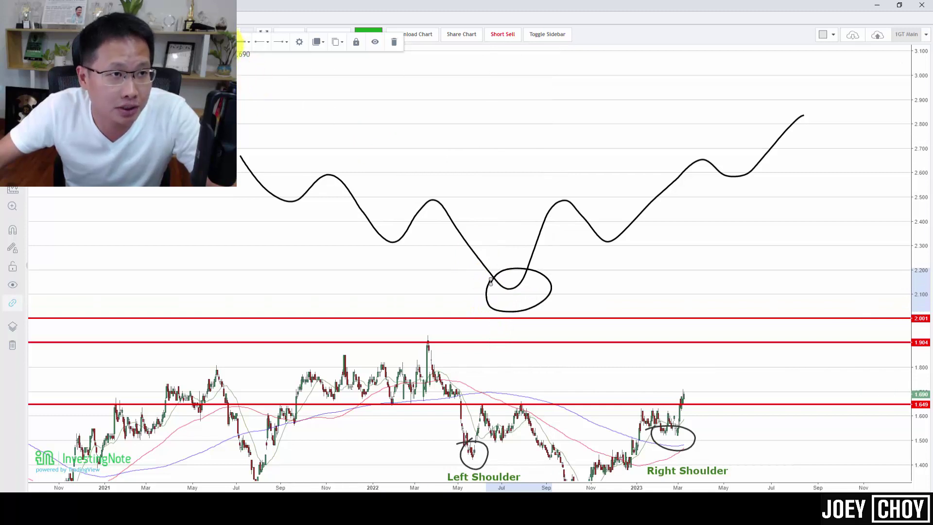
left_click(242, 41)
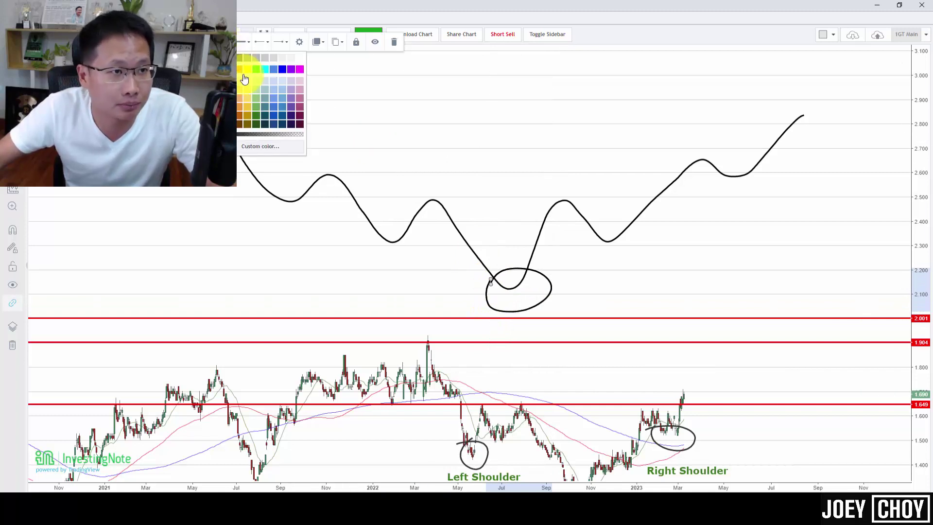
left_click(257, 114)
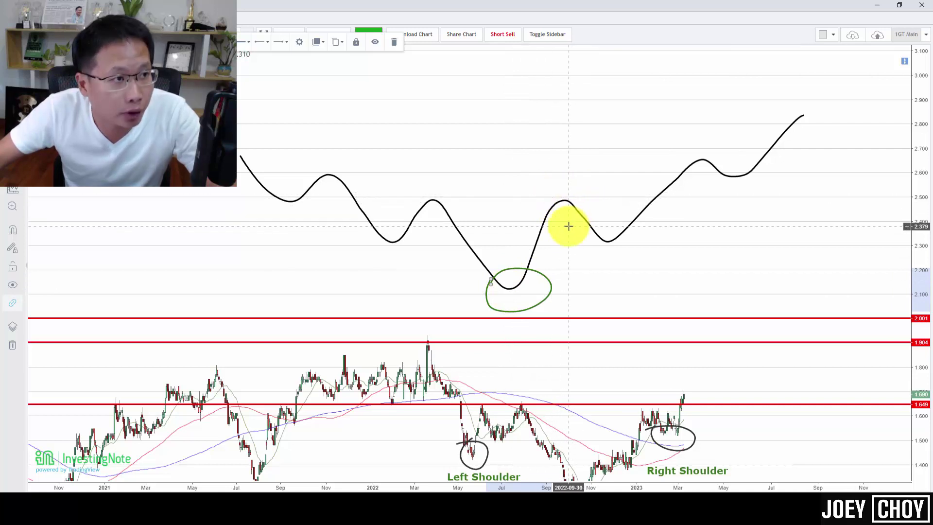
Draw a red horizontal neckline at about 2.48 across the two sketched peaks on either side of the lowest trough.
left_click(427, 234)
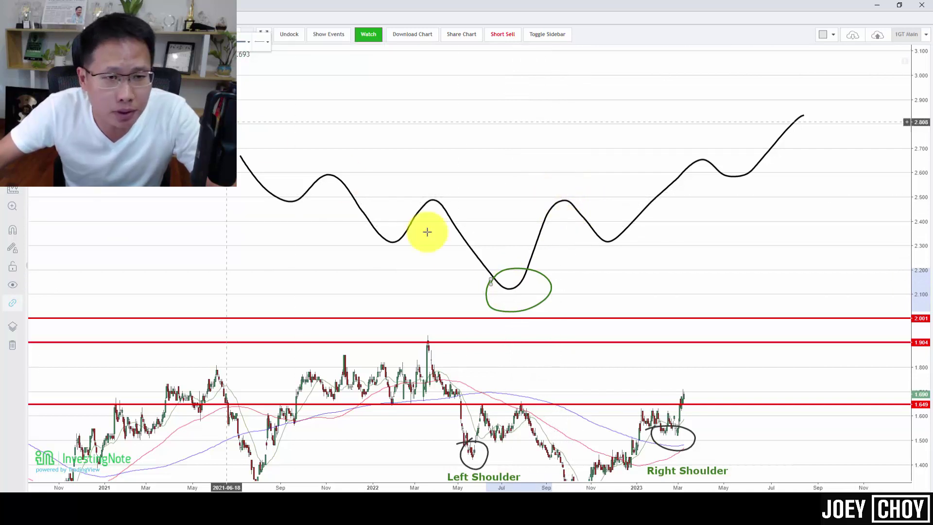
left_click(414, 201)
left_click(241, 41)
left_click(230, 69)
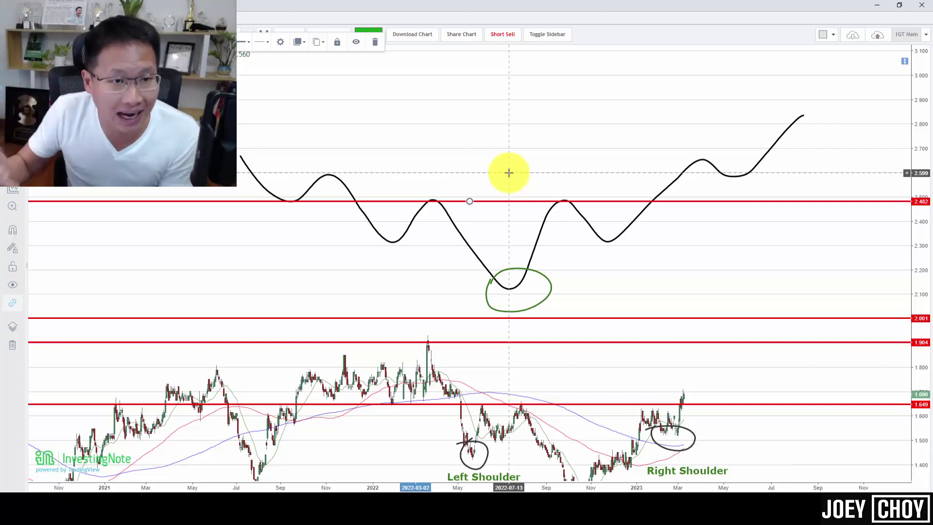
Circle the two shoulder troughs at about 2.31, on either side of the sketched curve's lowest trough, in dark green.
mouse_move(502, 186)
left_mouse_down()
mouse_move(211, 192)
mouse_move(270, 192)
left_mouse_up()
mouse_move(312, 235)
left_mouse_down()
mouse_move(340, 229)
mouse_move(358, 249)
mouse_move(311, 236)
left_mouse_up()
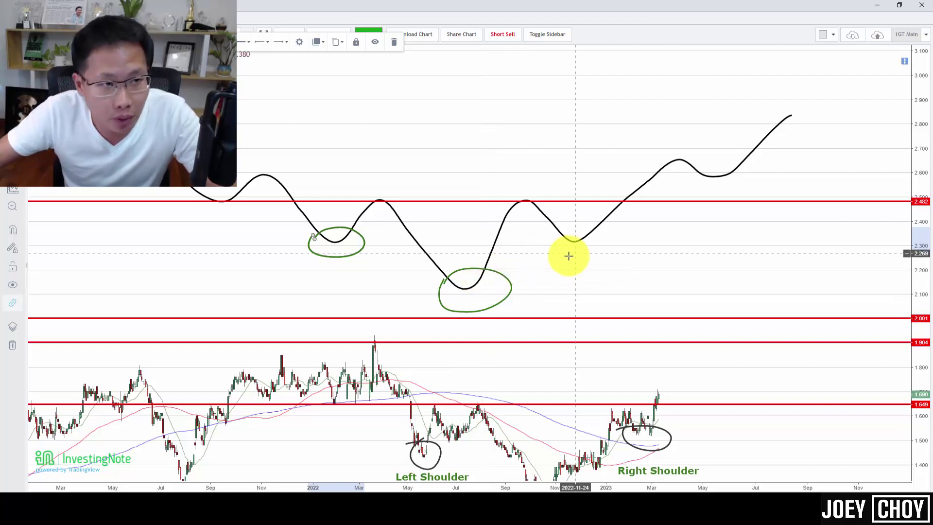
mouse_move(561, 236)
left_mouse_down()
mouse_move(605, 240)
mouse_move(562, 250)
mouse_move(566, 229)
left_mouse_up()
Shift the red neckline across the sketched curve's inner peaks up to about 2.486.
left_click(605, 202)
left_click_drag(605, 202, 604, 200)
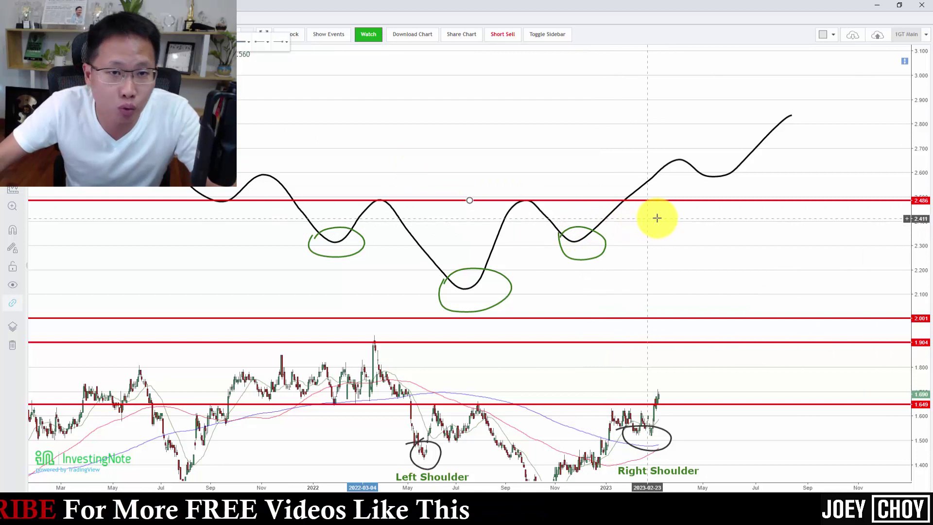
scroll(662, 217, "down", 3)
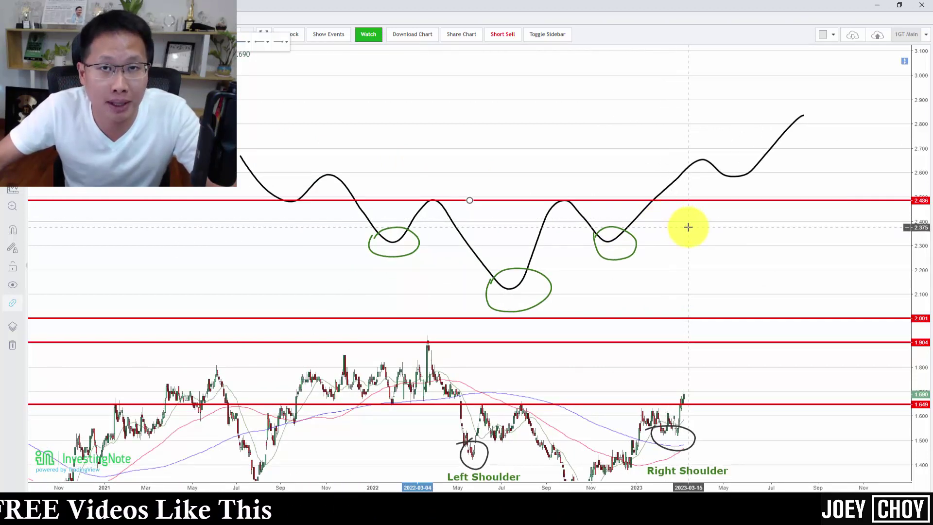
Circle the point where the sketched path rises through the neckline, at about 2.49, in dark green.
scroll(687, 227, "right", 5)
mouse_move(587, 188)
left_mouse_down()
mouse_move(617, 187)
mouse_move(620, 208)
mouse_move(570, 197)
mouse_move(585, 186)
left_mouse_up()
scroll(595, 192, "down", 1)
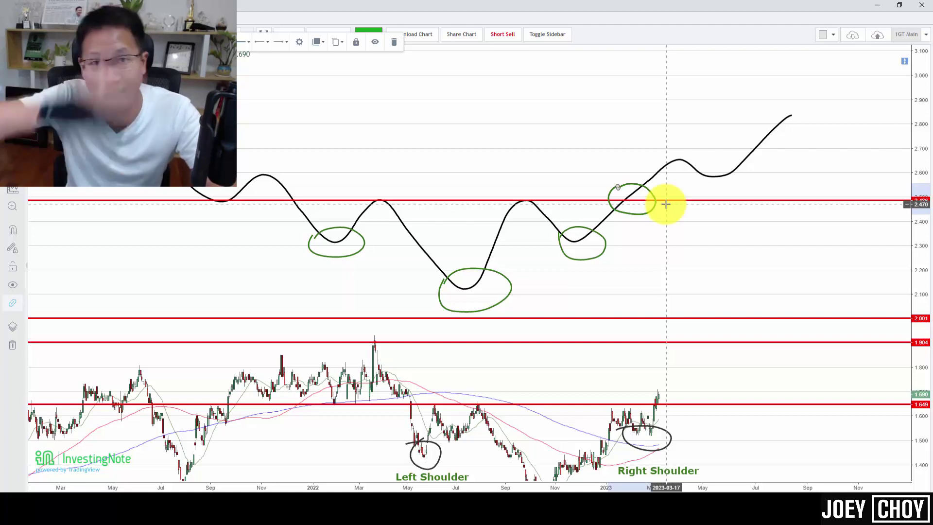
Shift the sketched pattern's neckline to about 2.496 and recolour it dark green.
scroll(669, 203, "down", 2)
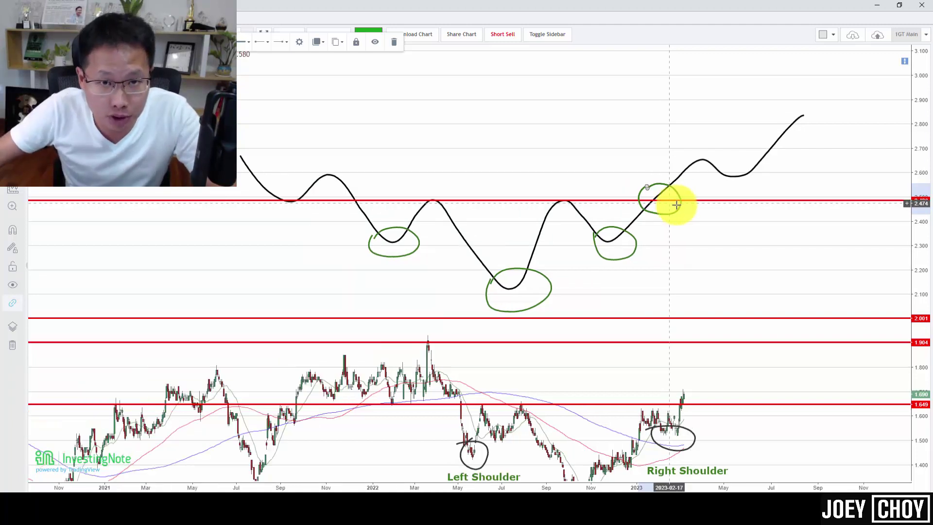
mouse_move(722, 202)
left_mouse_down()
mouse_move(730, 221)
mouse_move(744, 198)
left_mouse_up()
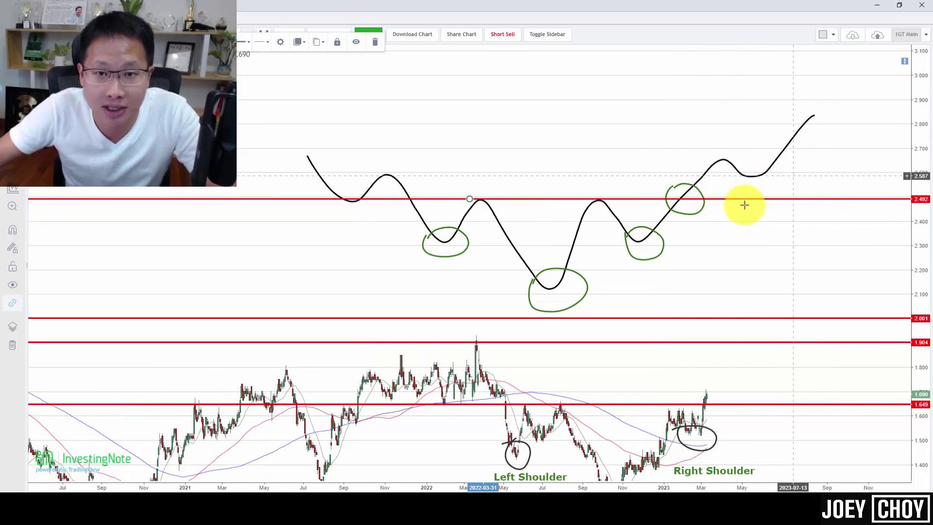
left_click_drag(753, 200, 693, 191)
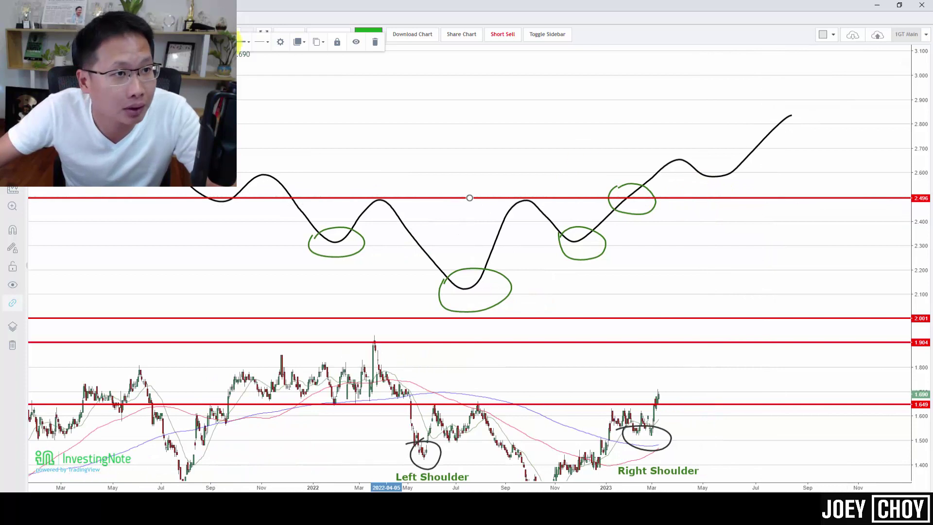
left_click(241, 42)
left_click(241, 114)
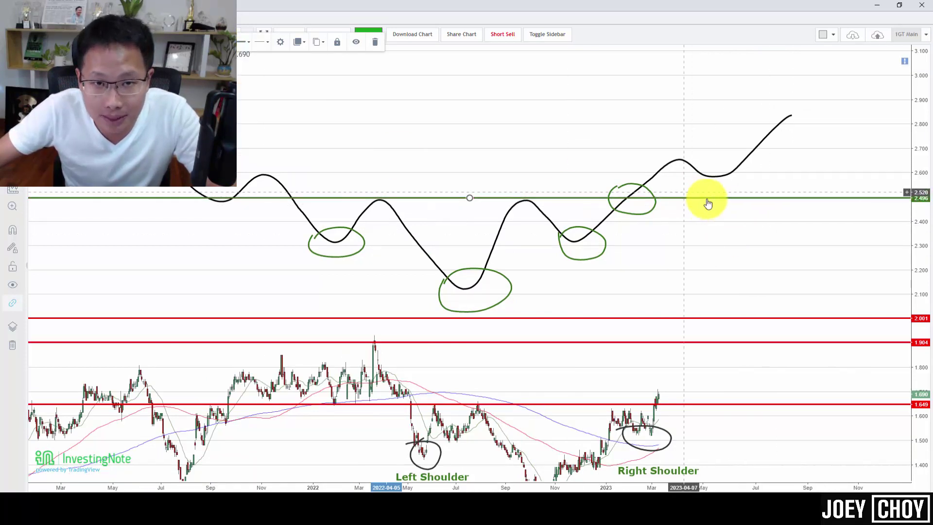
Place a price range from the green neckline at about 2.50 up to about 2.94, and discard it.
left_click(763, 198)
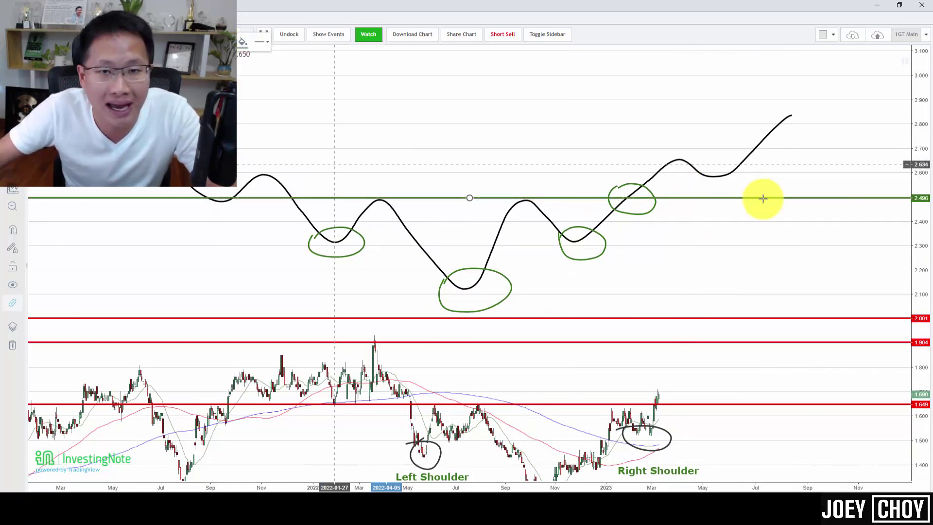
left_click(697, 196, "shift")
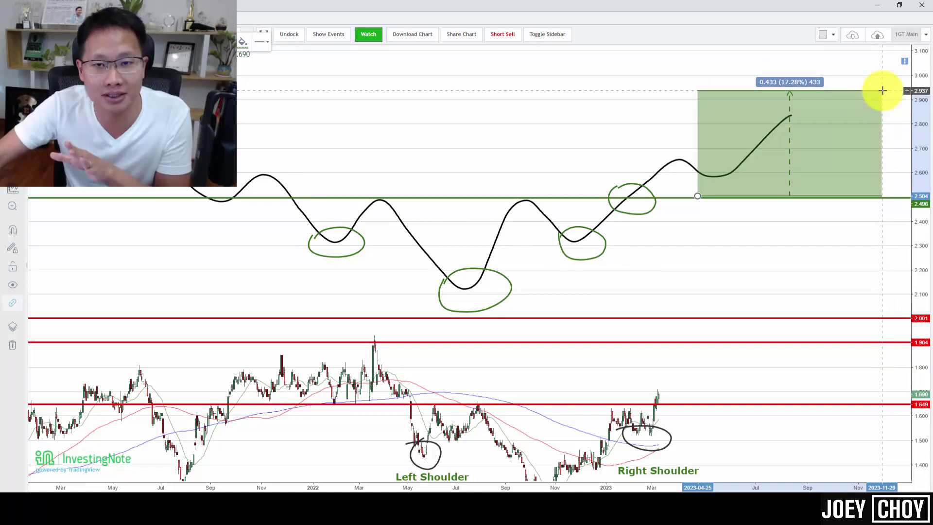
key("Escape")
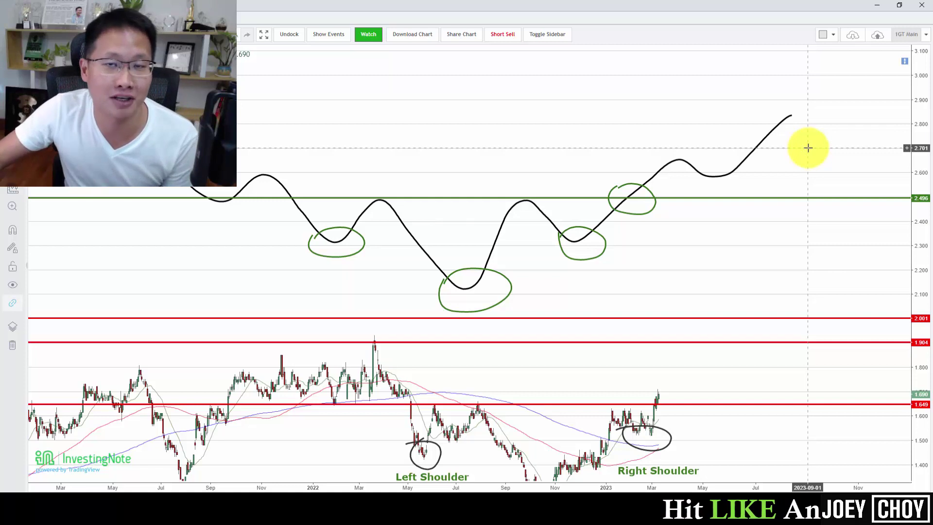
Delete the green neckline across the sketched inverse head-and-shoulders curve.
left_click_drag(778, 271, 647, 184)
right_click(671, 226)
scroll(675, 247, "down", 2)
key("Delete")
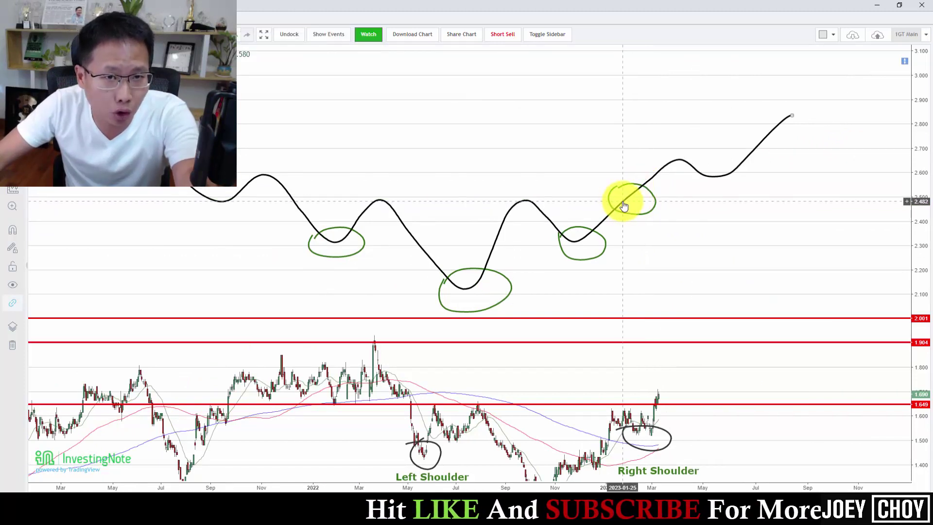
Circle the June–July 2022 lows at about 1.50, beside the labelled left shoulder on the candlestick chart, in dark green.
scroll(729, 253, "down", 2)
right_click(879, 278)
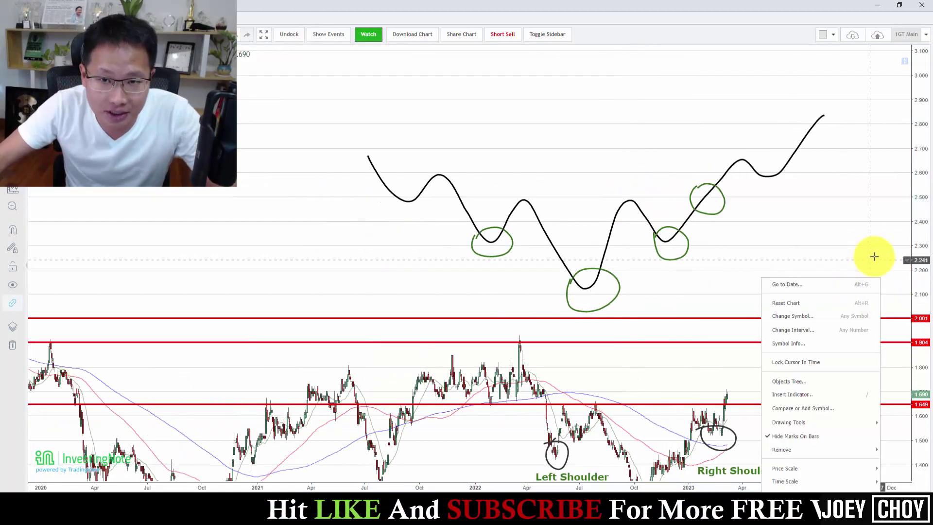
left_click(874, 256)
scroll(826, 150, "up", 5)
left_click_drag(776, 375, 930, 347)
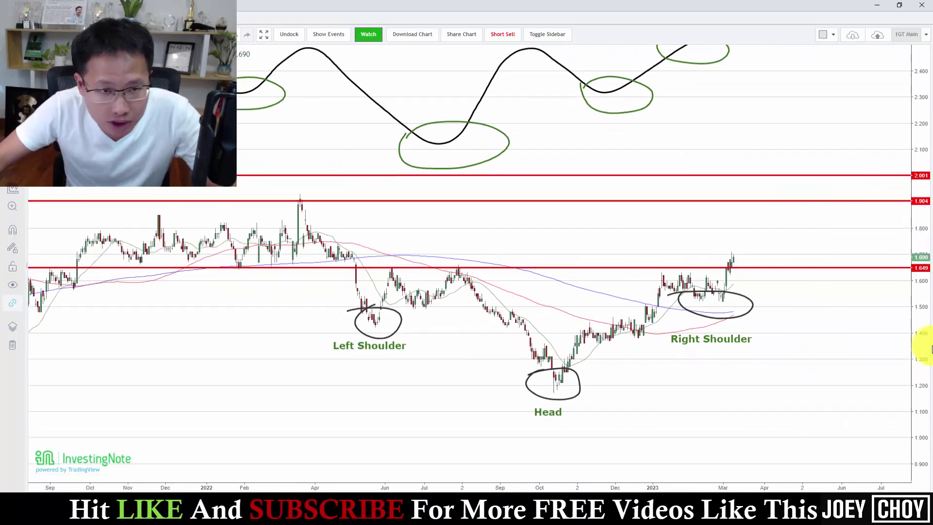
scroll(833, 349, "up", 5)
left_click_drag(801, 374, 836, 375)
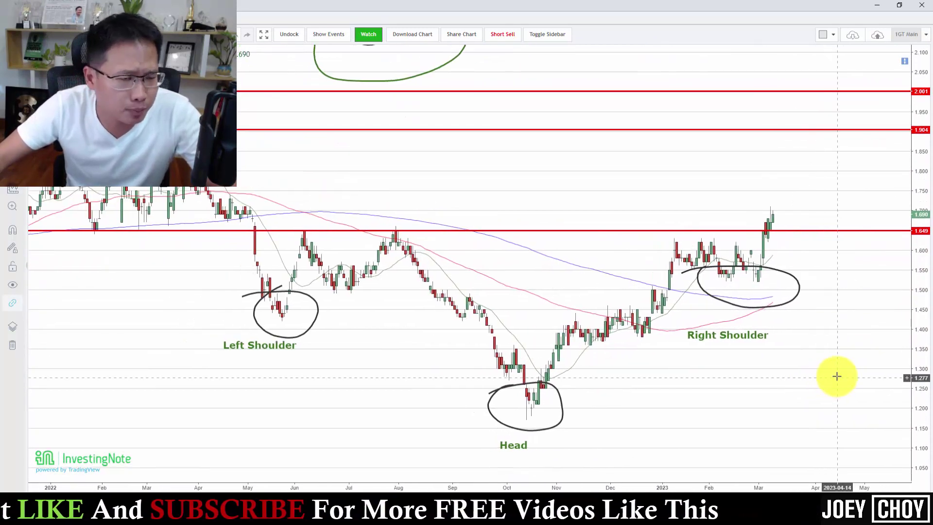
scroll(837, 376, "down", 1)
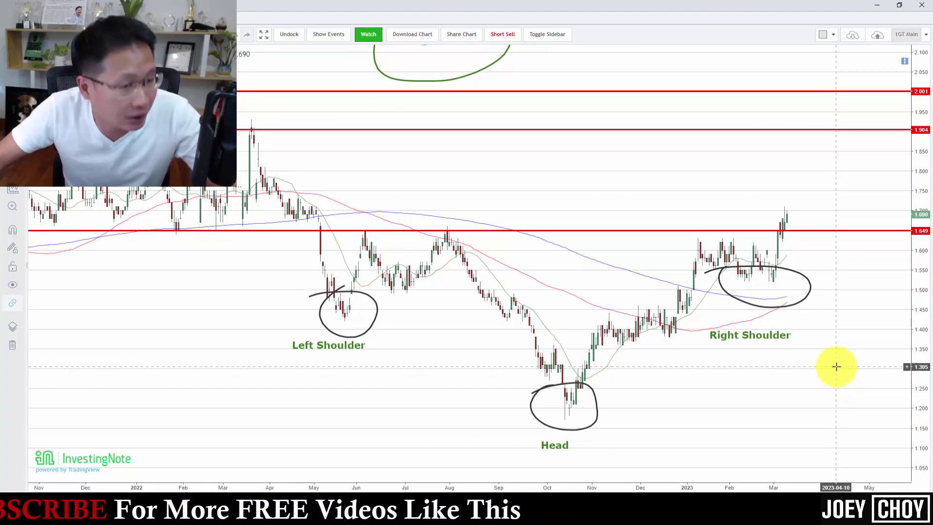
scroll(836, 367, "up", 2)
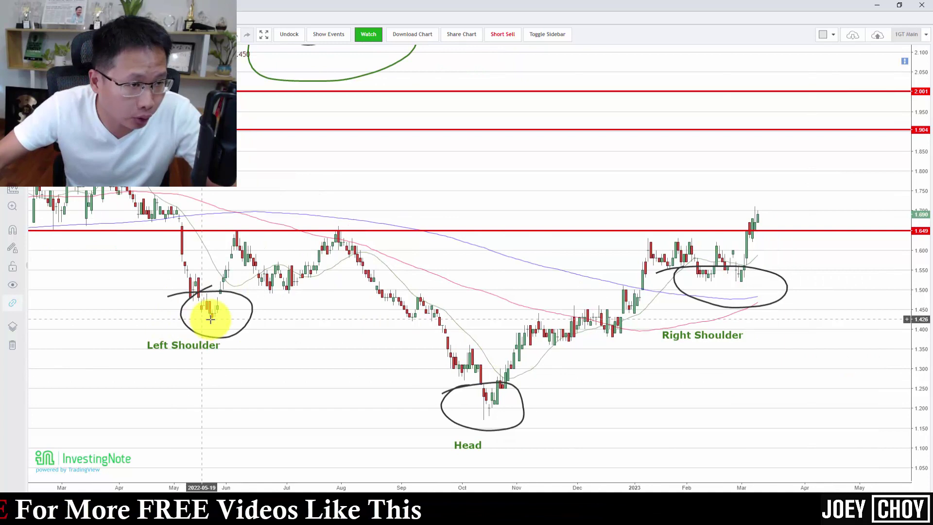
scroll(228, 315, "down", 2)
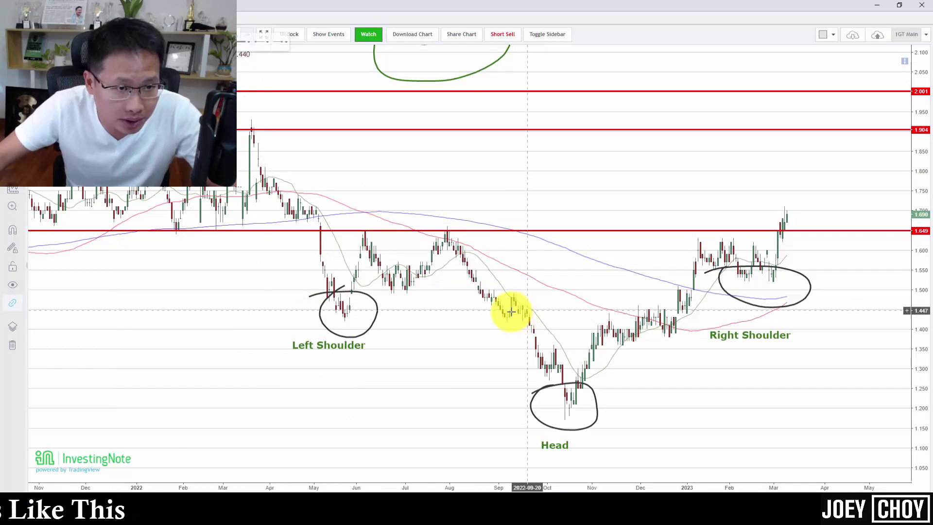
mouse_move(406, 306)
left_mouse_down()
mouse_move(327, 276)
mouse_move(364, 291)
mouse_move(323, 291)
left_mouse_up()
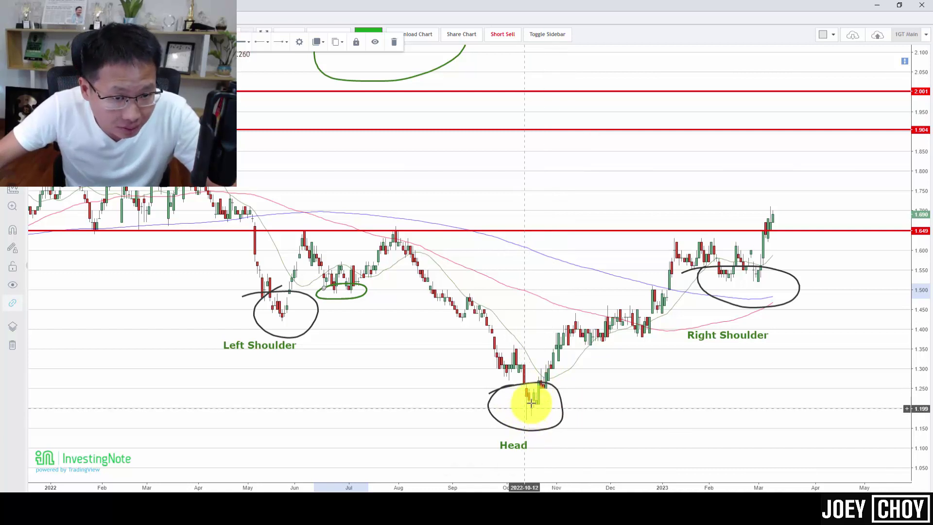
Shift the red neckline across the peaks of the labelled candlestick pattern to about 1.653.
scroll(532, 403, "down", 2)
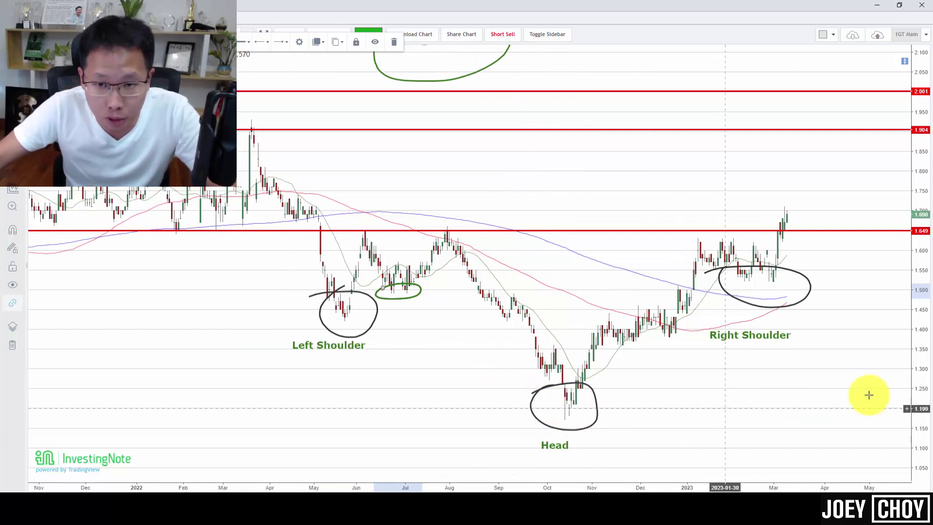
left_click_drag(918, 367, 922, 386)
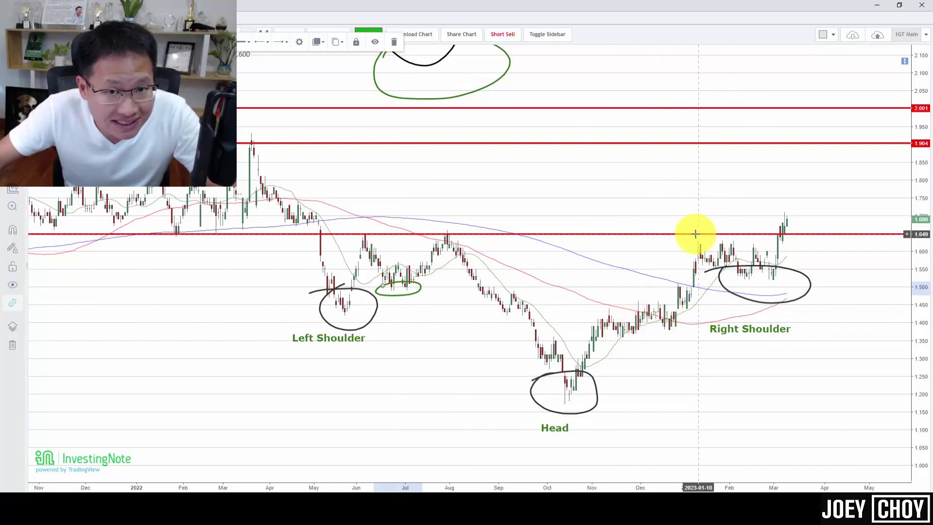
left_click_drag(673, 240, 687, 233)
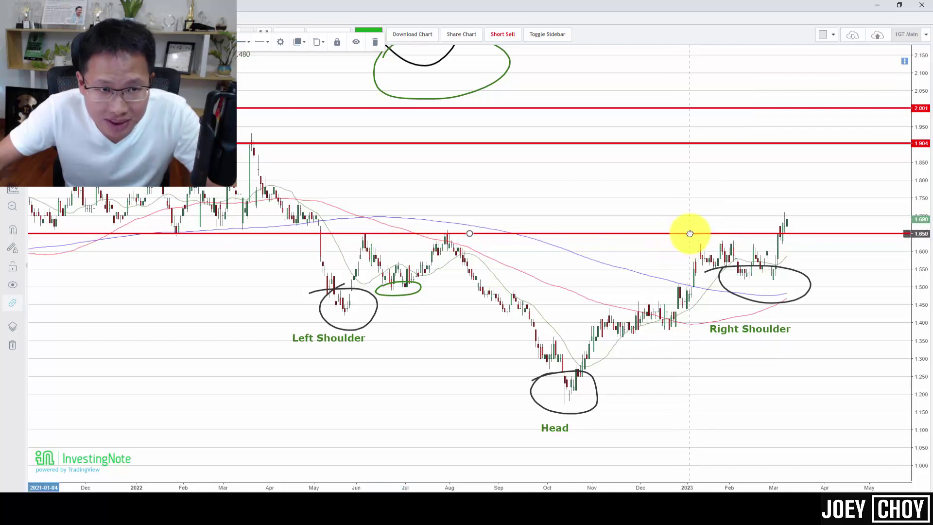
scroll(768, 310, "up", 2)
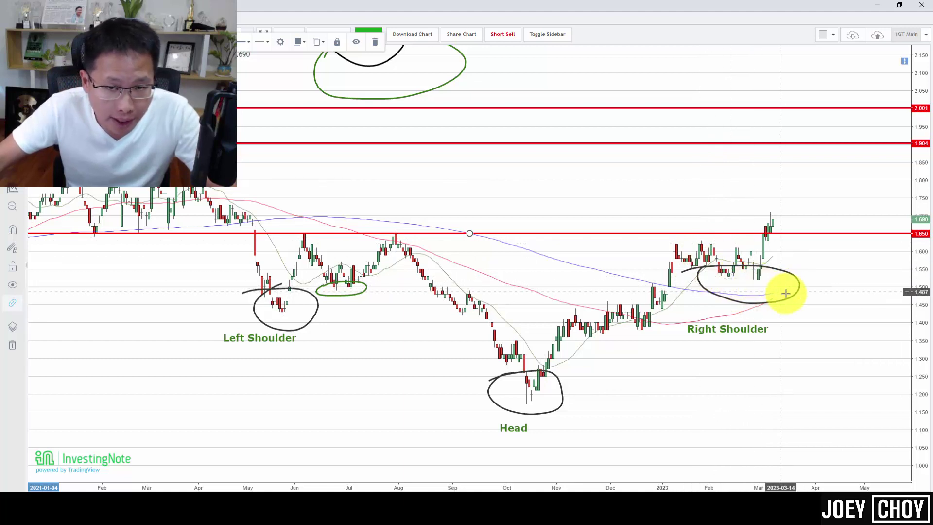
scroll(825, 282, "down", 2)
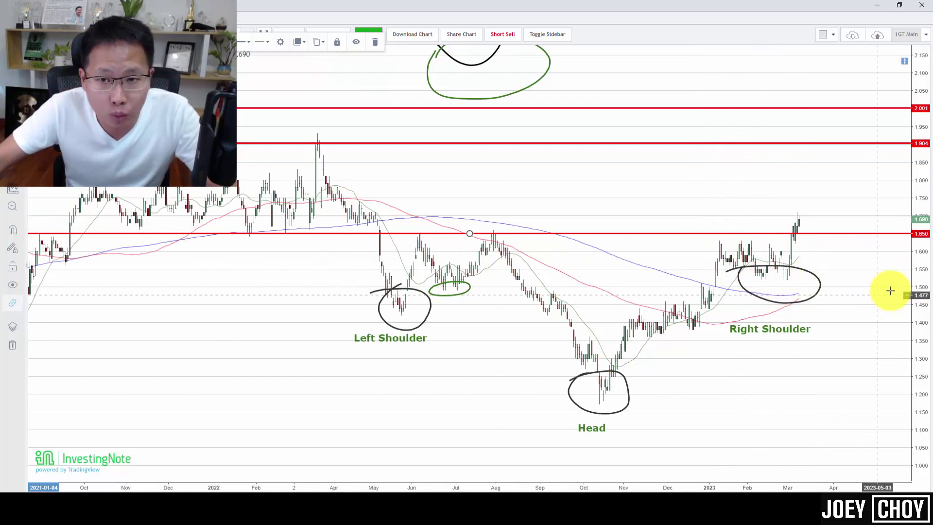
left_click_drag(919, 288, 913, 314)
scroll(836, 350, "up", 2)
mouse_move(774, 251)
left_mouse_down()
mouse_move(795, 260)
mouse_move(803, 250)
left_mouse_up()
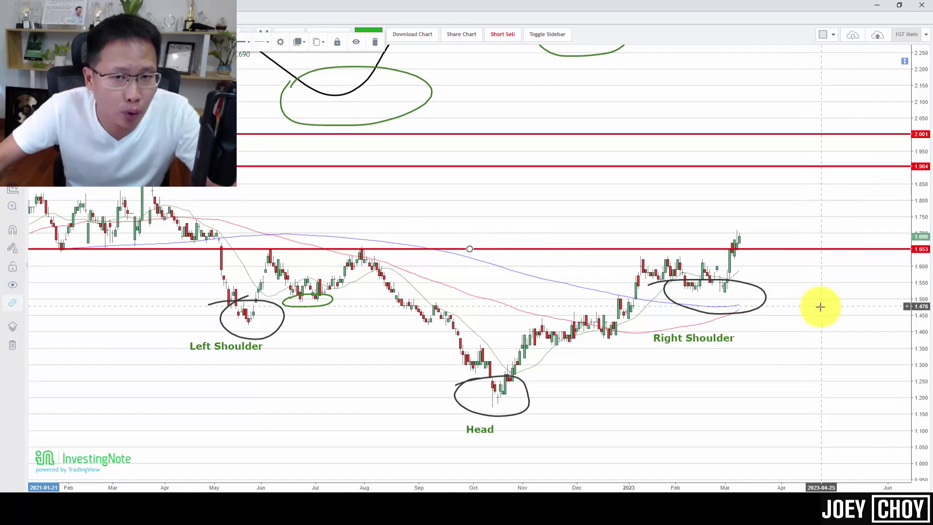
Sketch a green path from the December 2022 candles over the right shoulder down to about 1.26 in June 2023, and delete it.
scroll(822, 306, "down", 2)
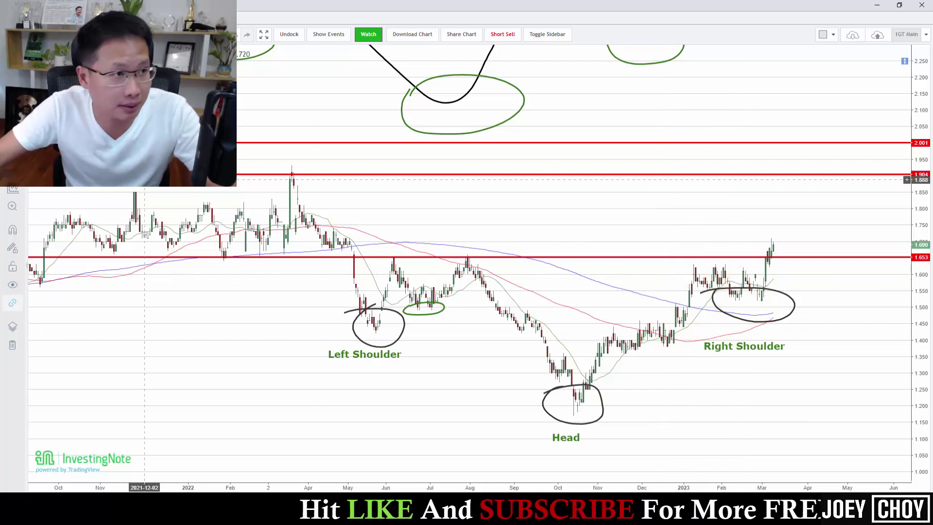
mouse_move(633, 330)
left_mouse_down()
mouse_move(657, 337)
mouse_move(685, 315)
mouse_move(710, 266)
mouse_move(743, 302)
mouse_move(762, 269)
mouse_move(896, 386)
left_mouse_up()
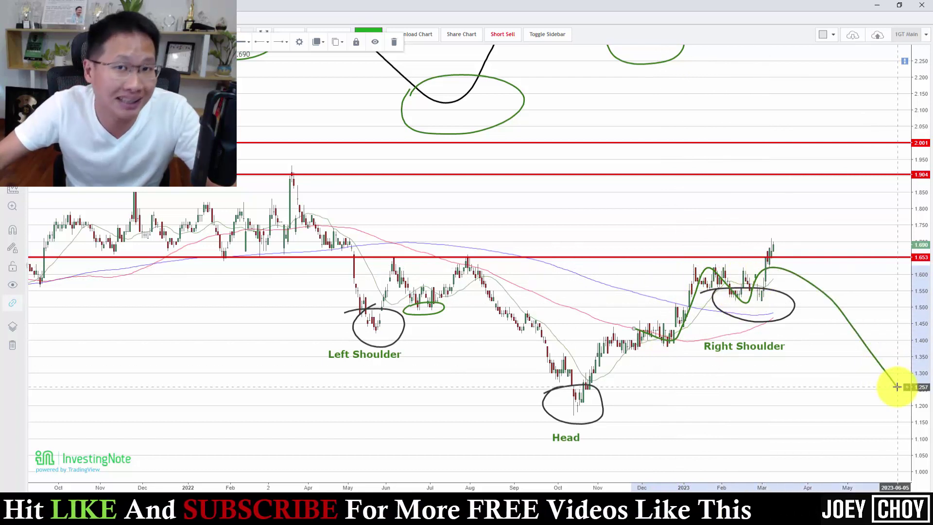
scroll(896, 386, "up", 2)
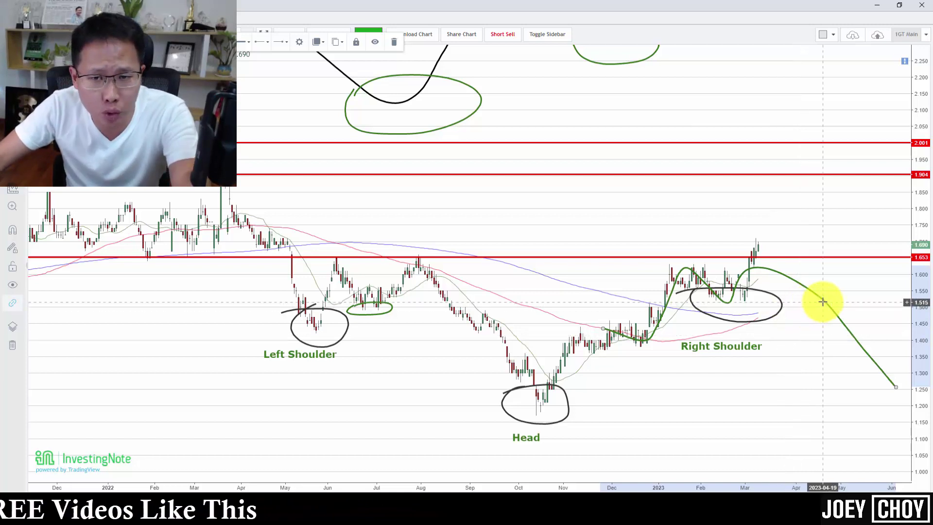
key("Delete")
scroll(814, 310, "down", 2)
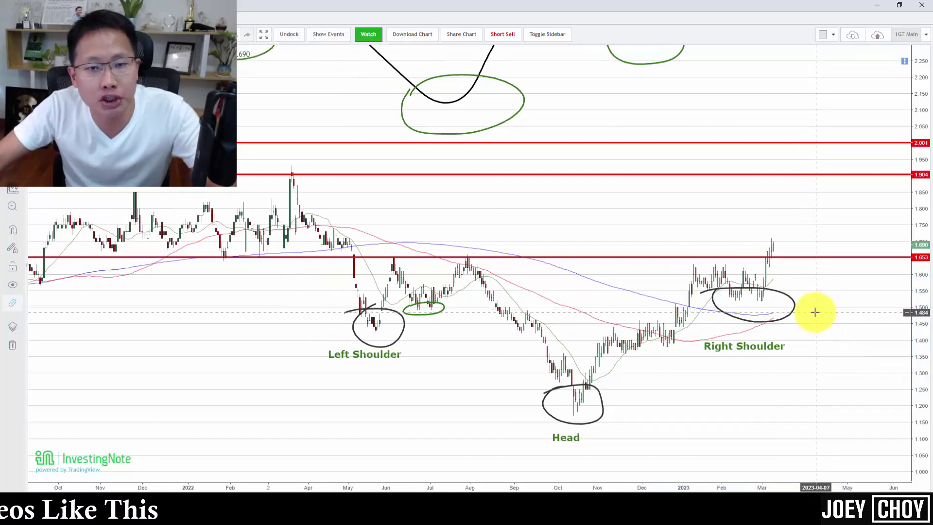
Circle the March 2023 breakout above the neckline in dark green, and shift the neckline to about 1.651.
left_click_drag(912, 312, 916, 350)
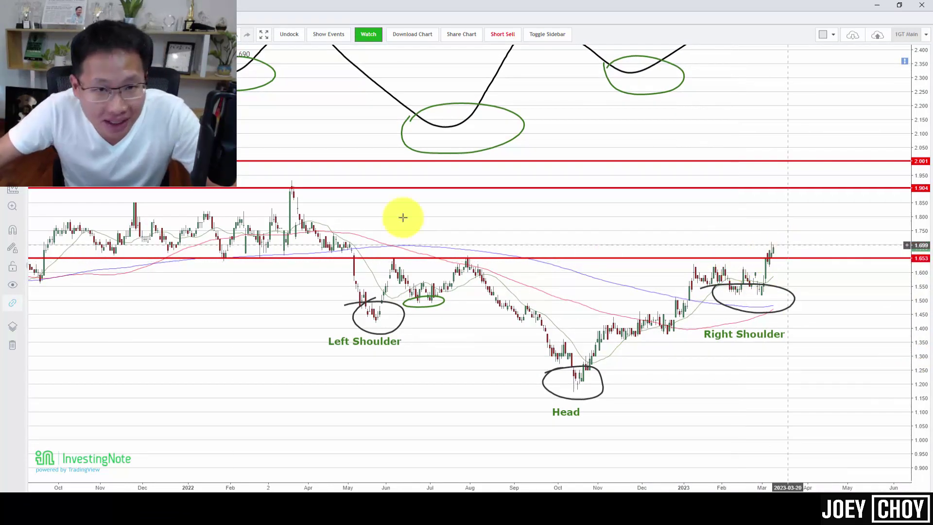
left_click(764, 284)
mouse_move(774, 238)
left_mouse_down()
mouse_move(774, 275)
mouse_move(759, 243)
mouse_move(775, 234)
left_mouse_up()
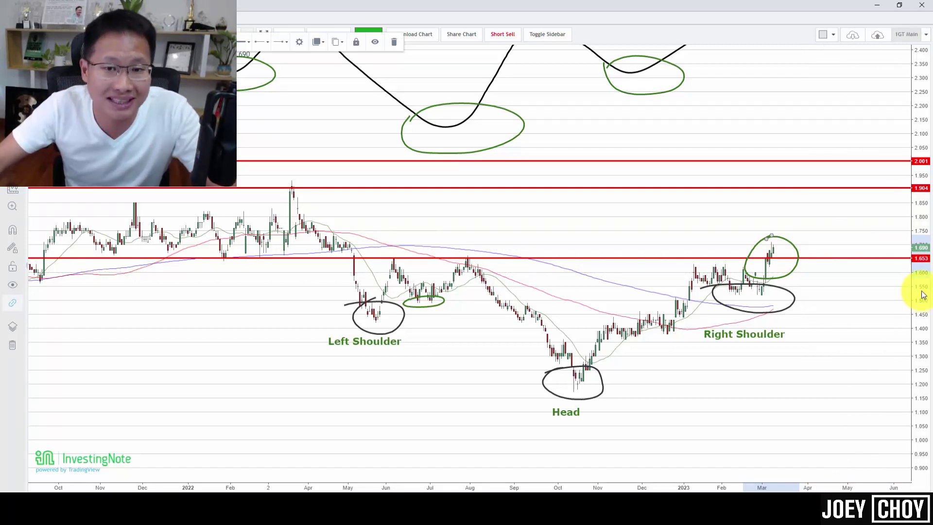
mouse_move(806, 257)
left_mouse_down()
mouse_move(819, 266)
mouse_move(825, 258)
left_mouse_up()
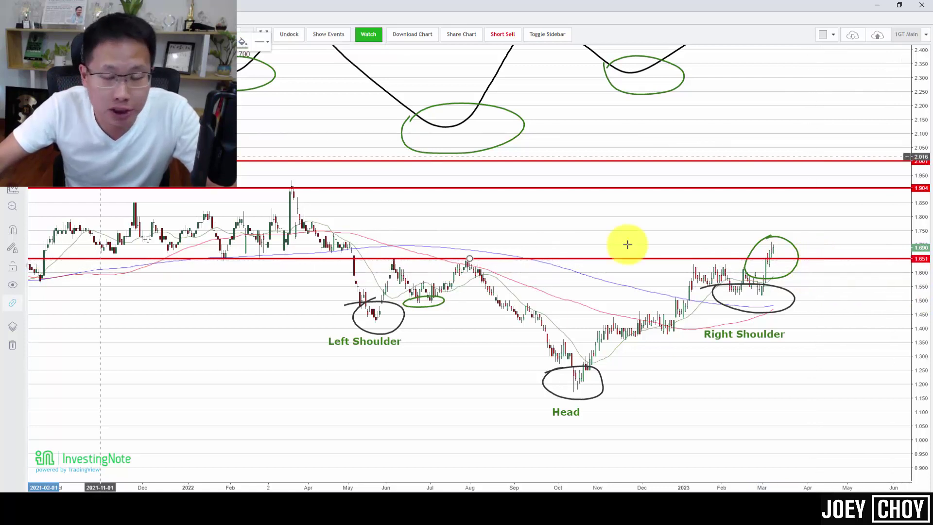
Place a price range beside the breakout, from about 1.657 at the neckline up to about 1.894 near the upper resistance line.
mouse_move(808, 256)
left_mouse_down()
mouse_move(903, 209)
mouse_move(910, 187)
mouse_move(895, 202)
mouse_move(906, 190)
left_mouse_up()
scroll(876, 218, "down", 2)
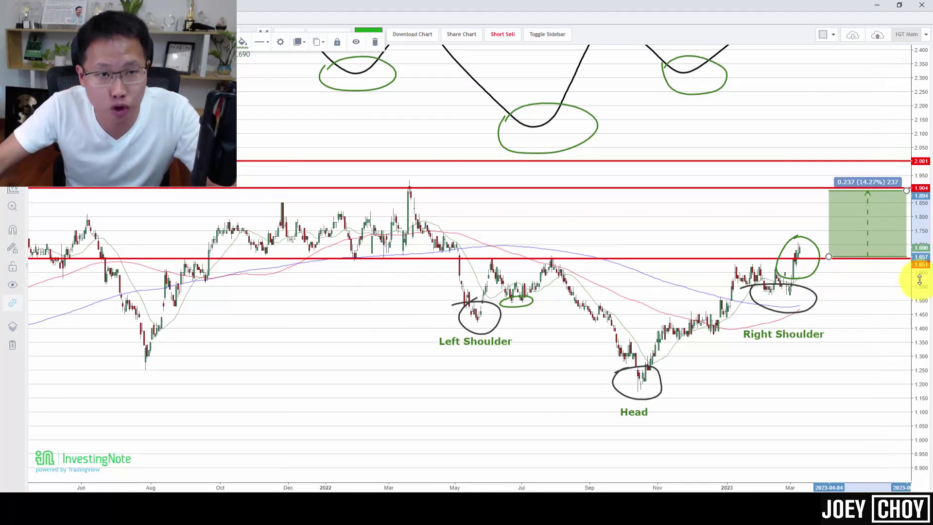
Examine the annotated candlestick pattern and its projected price range together with the sketched inverse head-and-shoulders curve above it.
left_click_drag(919, 279, 878, 344)
right_click(868, 323)
left_click_drag(821, 381, 747, 428)
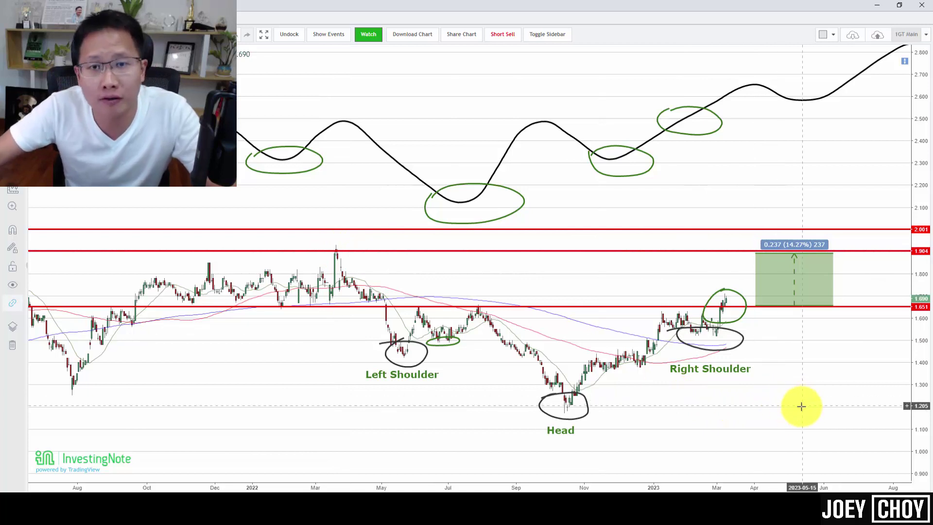
left_click_drag(793, 364, 875, 361)
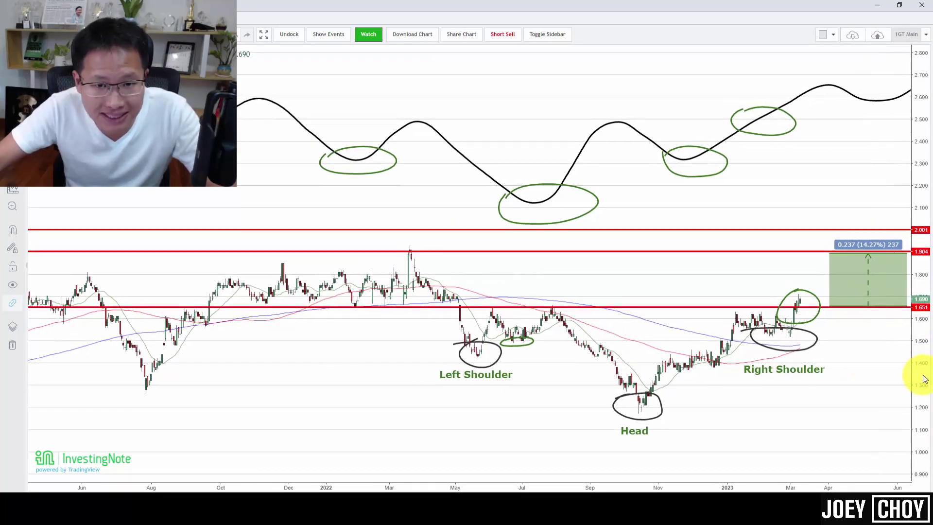
scroll(826, 380, "up", 2)
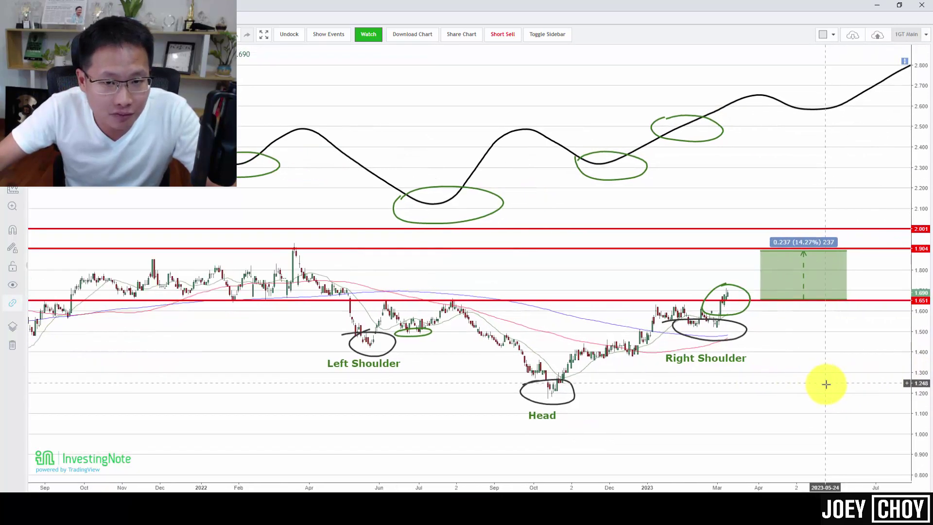
left_click_drag(920, 415, 911, 383)
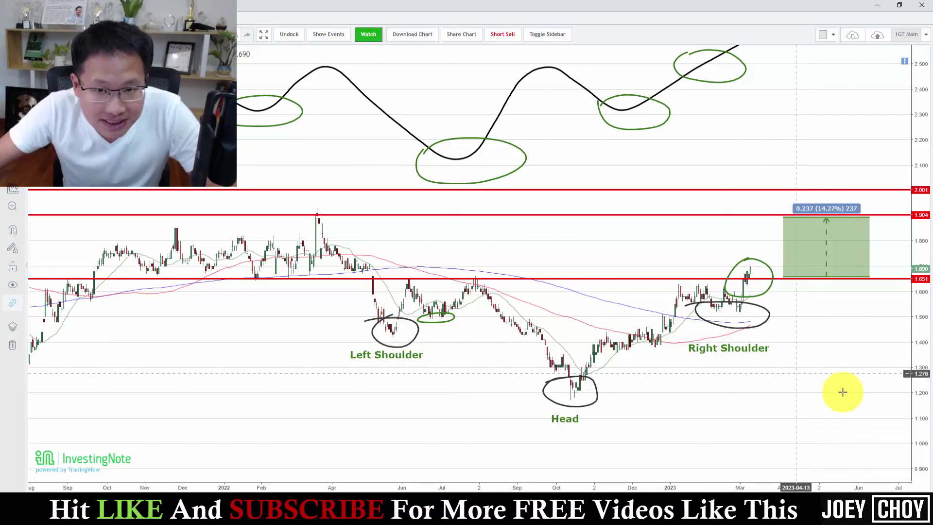
mouse_move(918, 367)
left_mouse_down()
mouse_move(923, 360)
mouse_move(918, 374)
left_mouse_up()
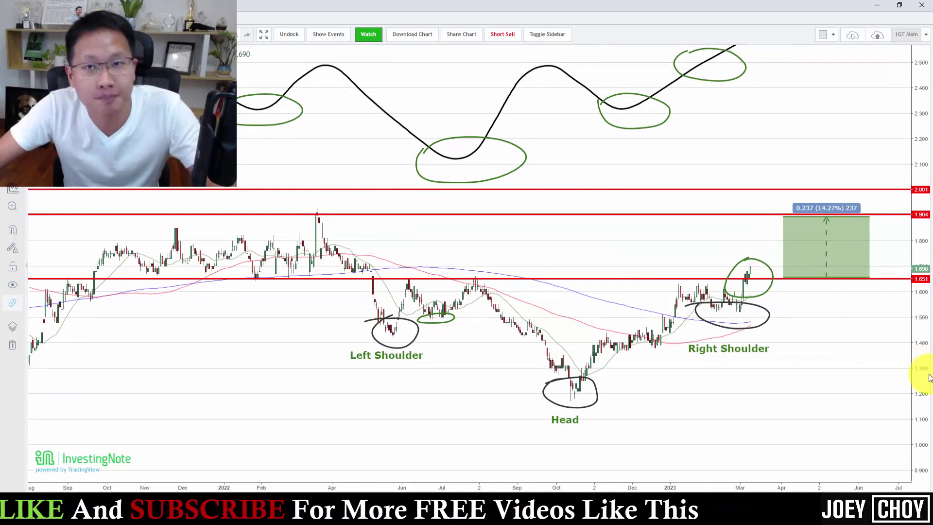
scroll(696, 354, "down", 3)
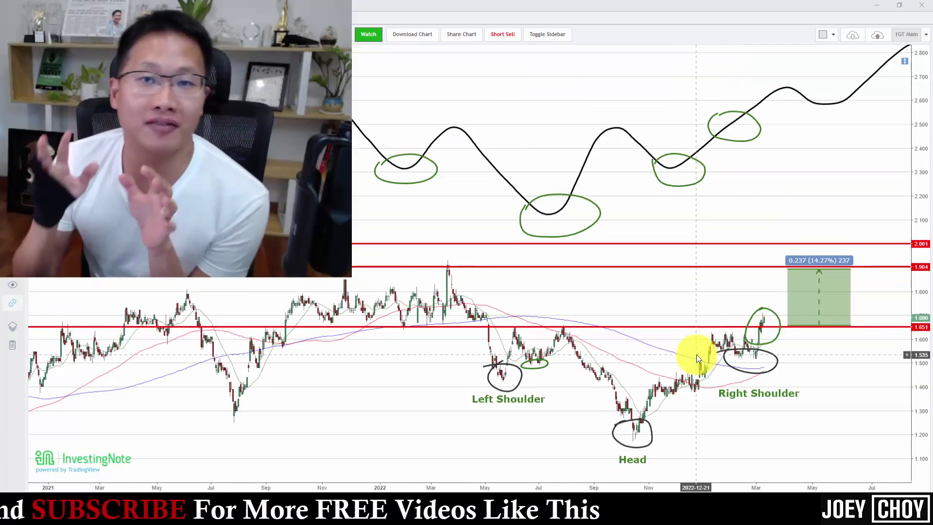